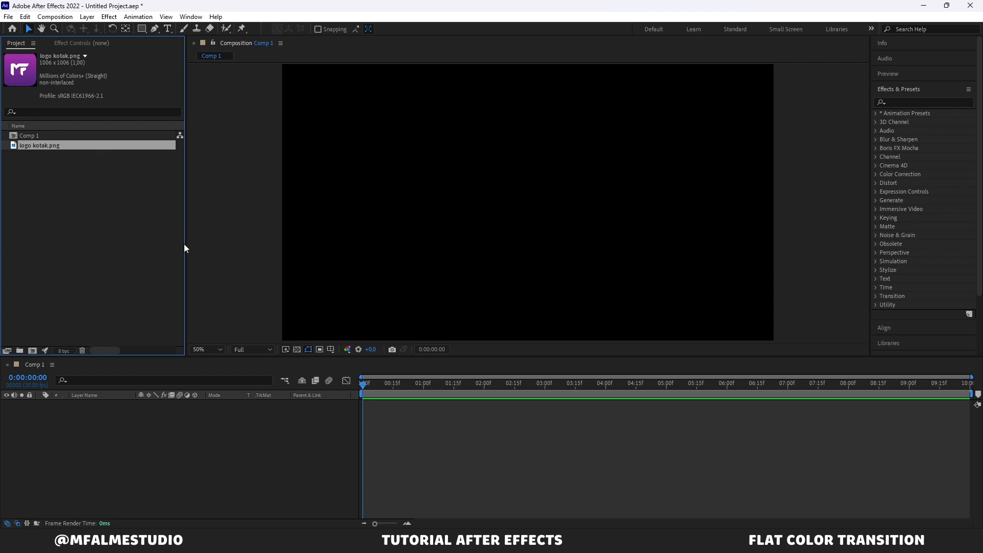
Step: Review the hex color codes in the kode warna note in Notepad and return to After Effects
{"action": "key", "text": "alt+Tab"}
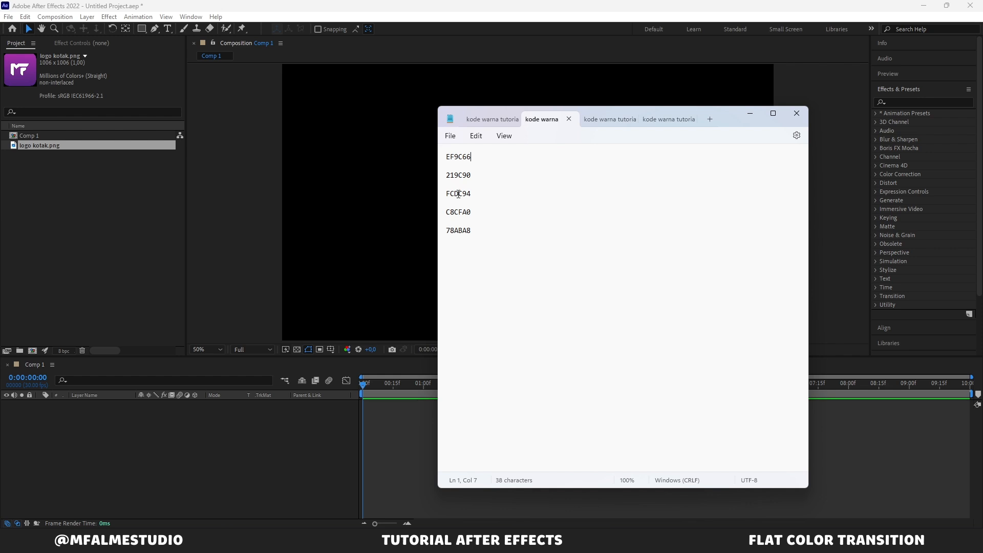
{"action": "left_click", "coordinate": [748, 115]}
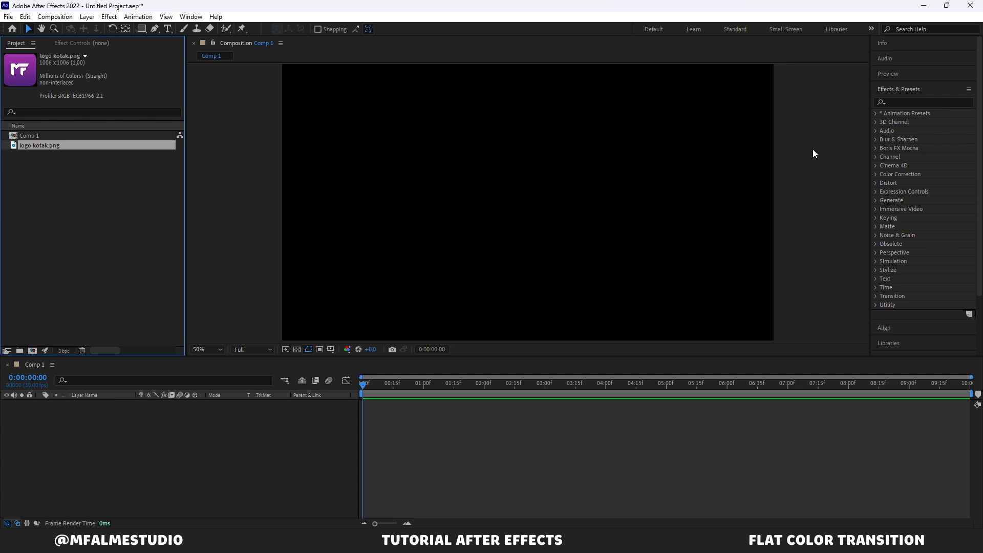
{"action": "left_click", "coordinate": [217, 143]}
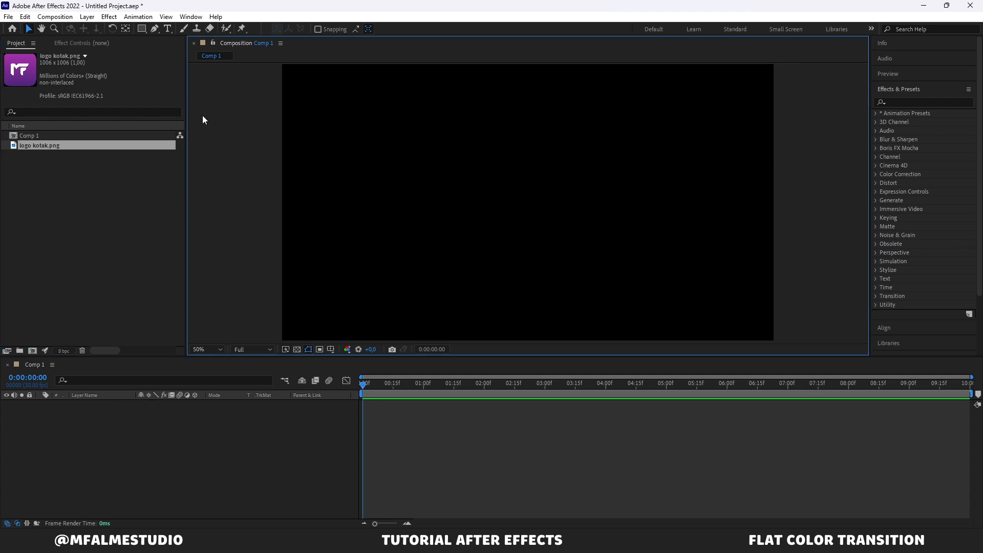
Step: Create a 1920 x 1080 solid layer colored EF9C66, copying the code from the kode warna note in Notepad
{"action": "left_click", "coordinate": [88, 18]}
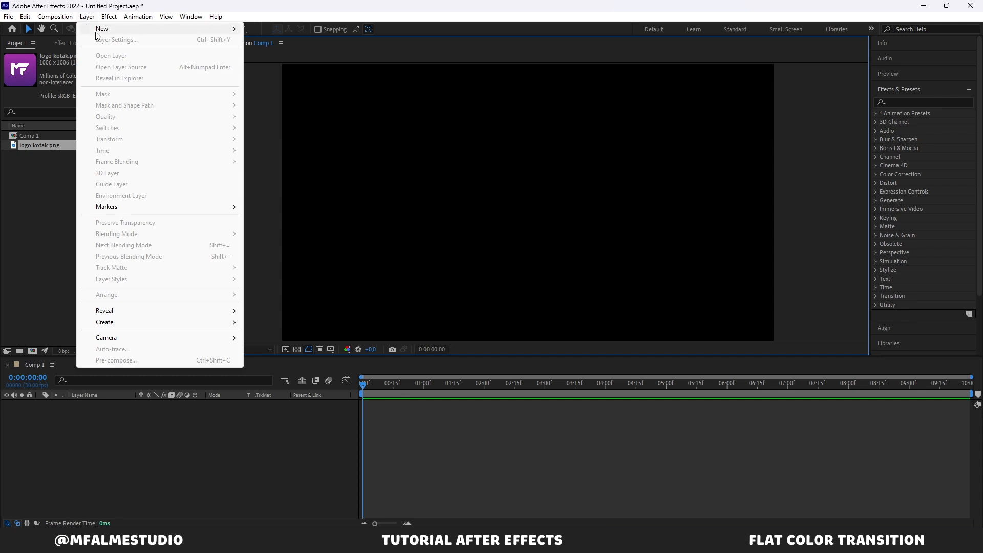
{"action": "mouse_move", "coordinate": [242, 30]}
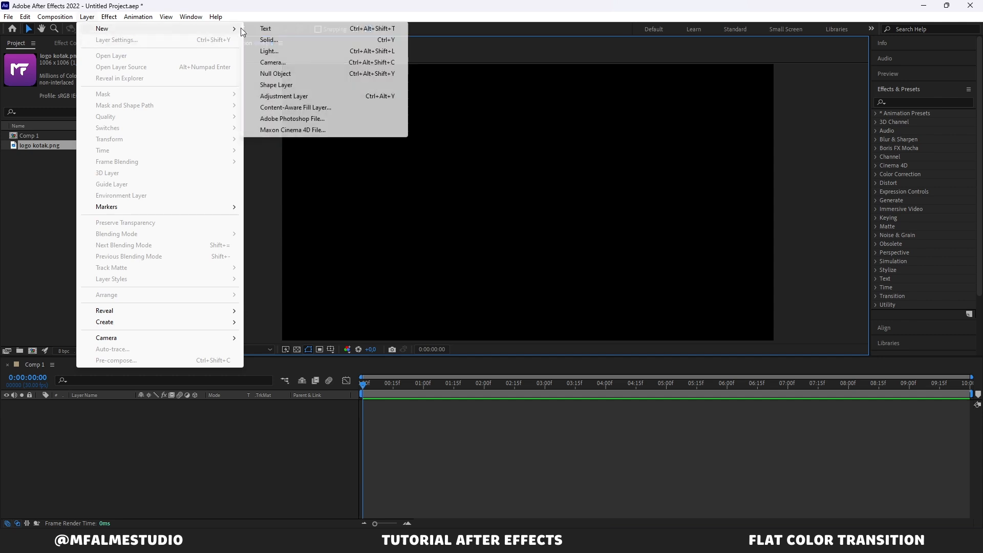
{"action": "left_click", "coordinate": [266, 41]}
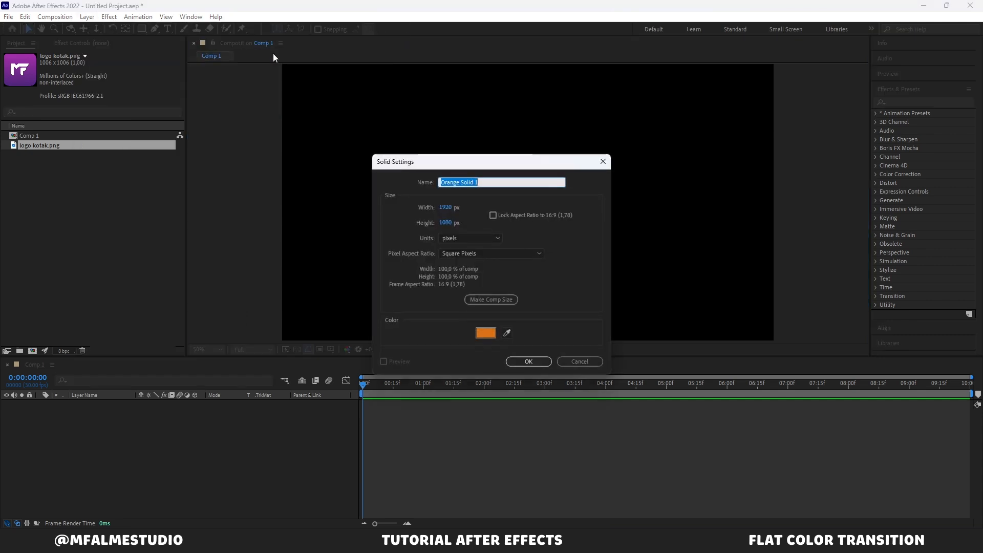
{"action": "key", "text": "alt+Tab"}
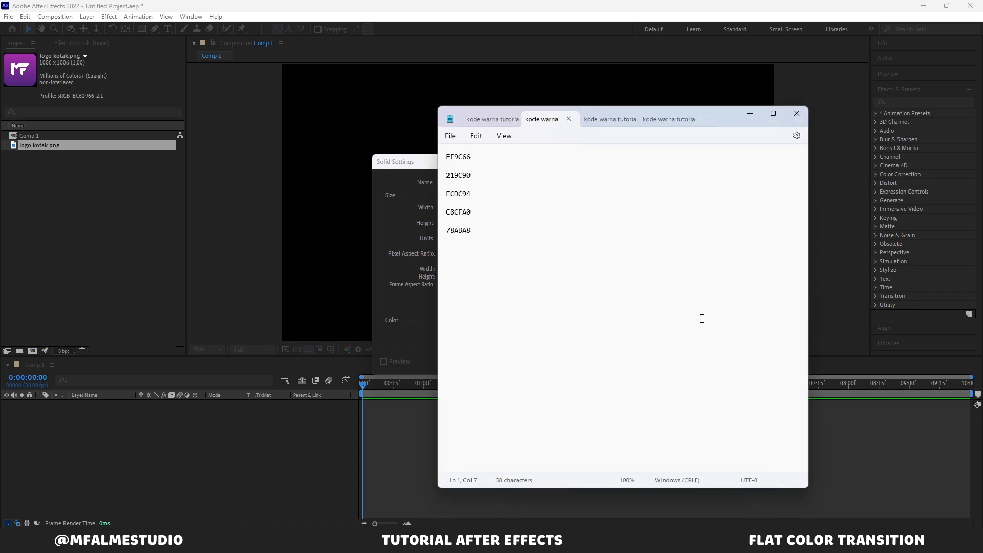
{"action": "double_click", "coordinate": [473, 157]}
{"action": "key", "text": "ctrl+c"}
{"action": "left_click", "coordinate": [750, 114]}
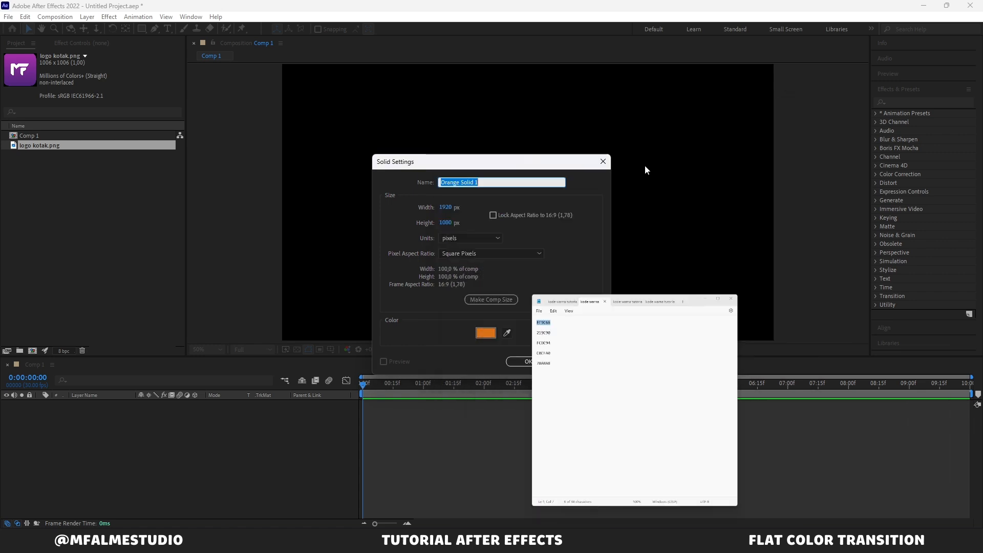
{"action": "left_click", "coordinate": [487, 334]}
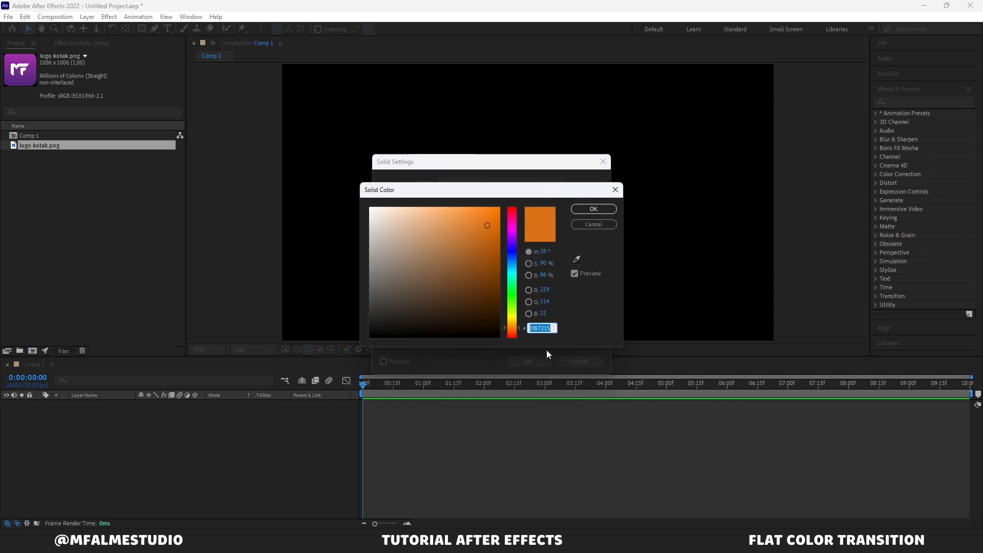
{"action": "key", "text": "ctrl+v"}
{"action": "left_click", "coordinate": [589, 208]}
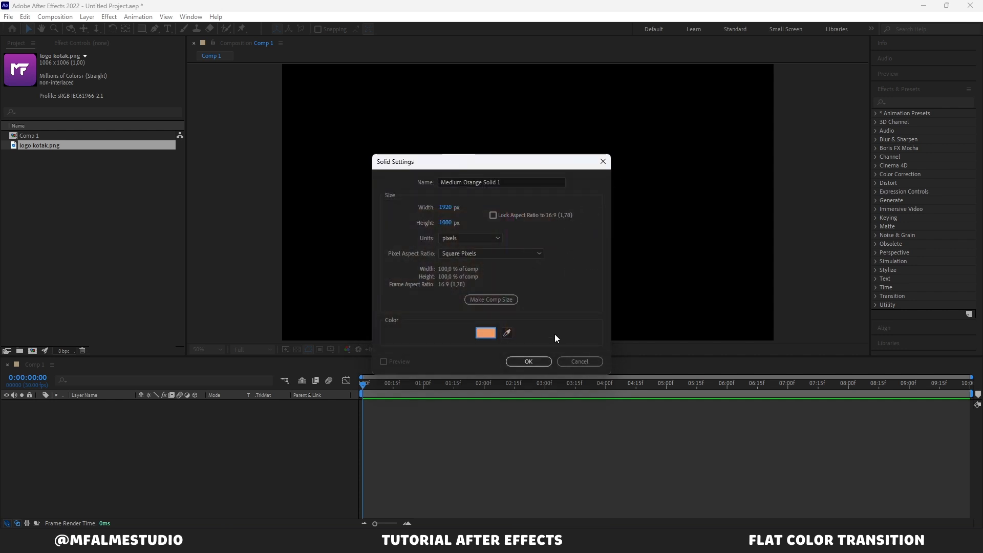
{"action": "left_click", "coordinate": [539, 362]}
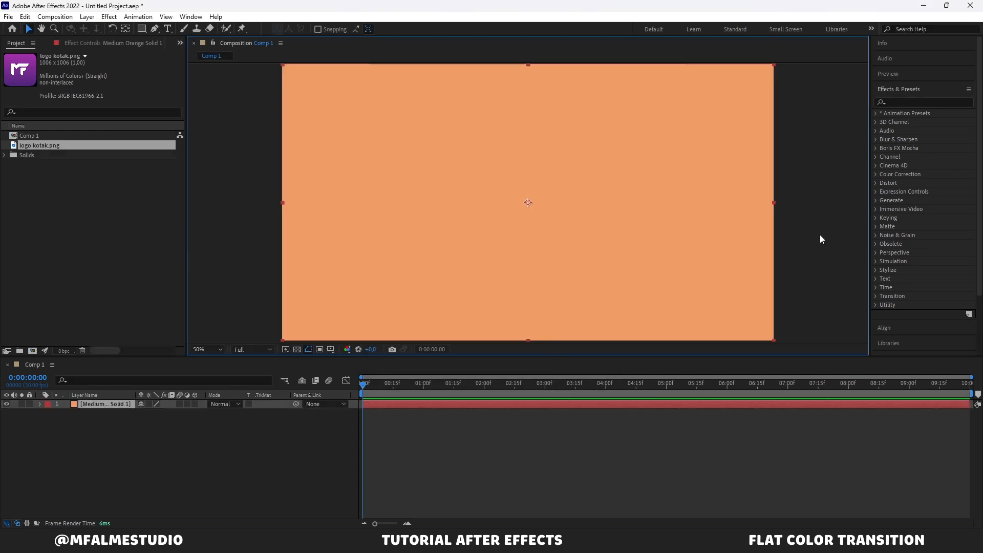
{"action": "left_click", "coordinate": [823, 226]}
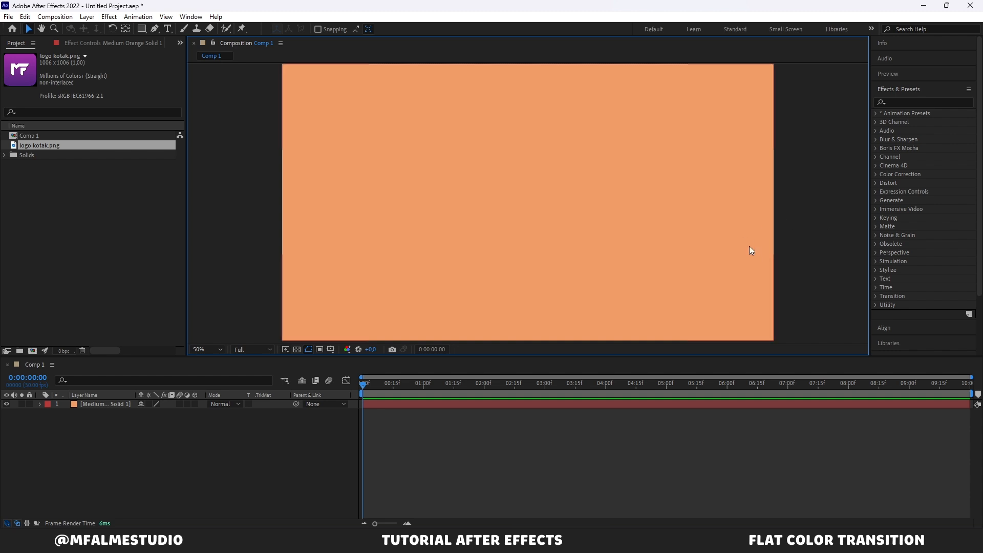
Step: Add a second full-size solid layer colored 219C90, copying the code from the kode warna note in Notepad
{"action": "left_click", "coordinate": [87, 16]}
{"action": "mouse_move", "coordinate": [207, 29]}
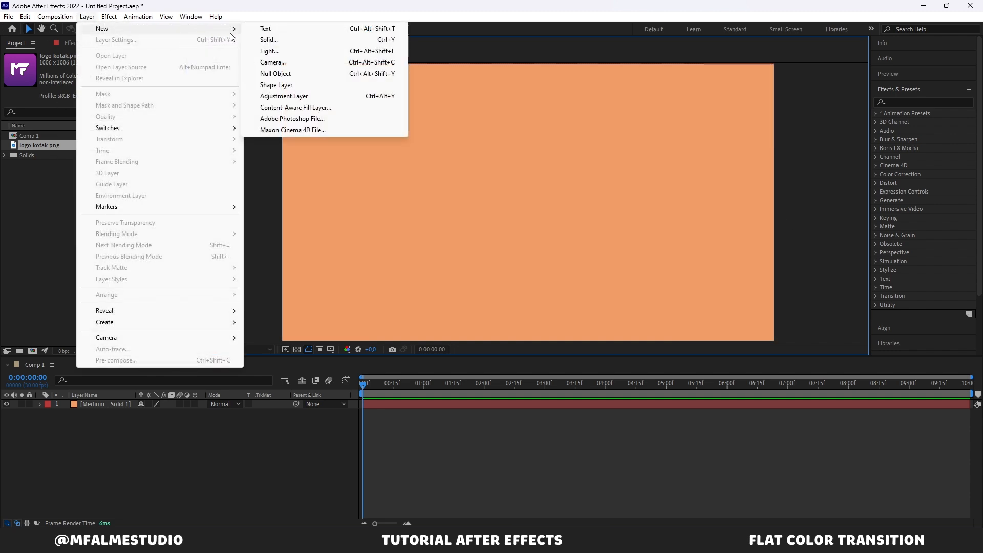
{"action": "left_click", "coordinate": [268, 38]}
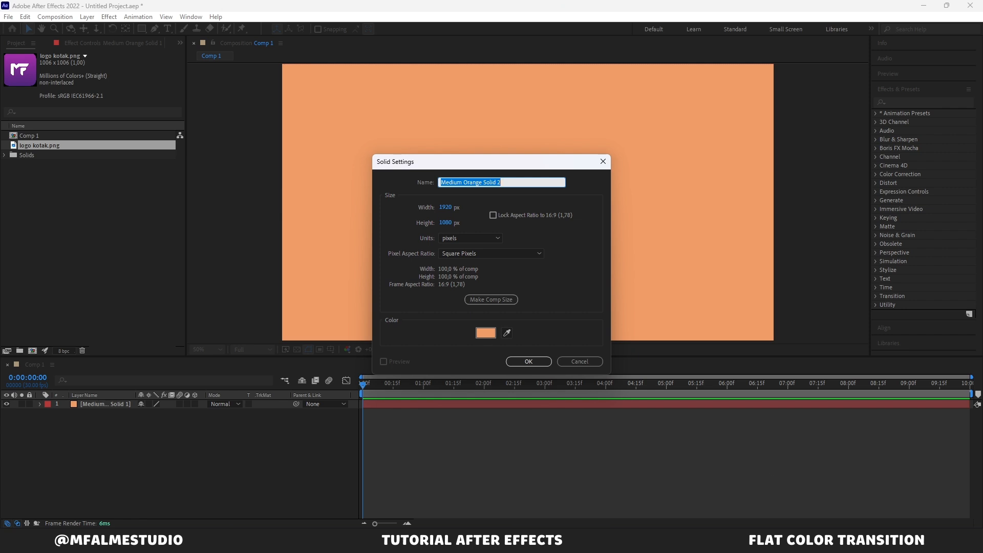
{"action": "key", "text": "alt+Tab"}
{"action": "left_click_drag", "start_coordinate": [477, 175], "coordinate": [443, 176]}
{"action": "key", "text": "ctrl+c"}
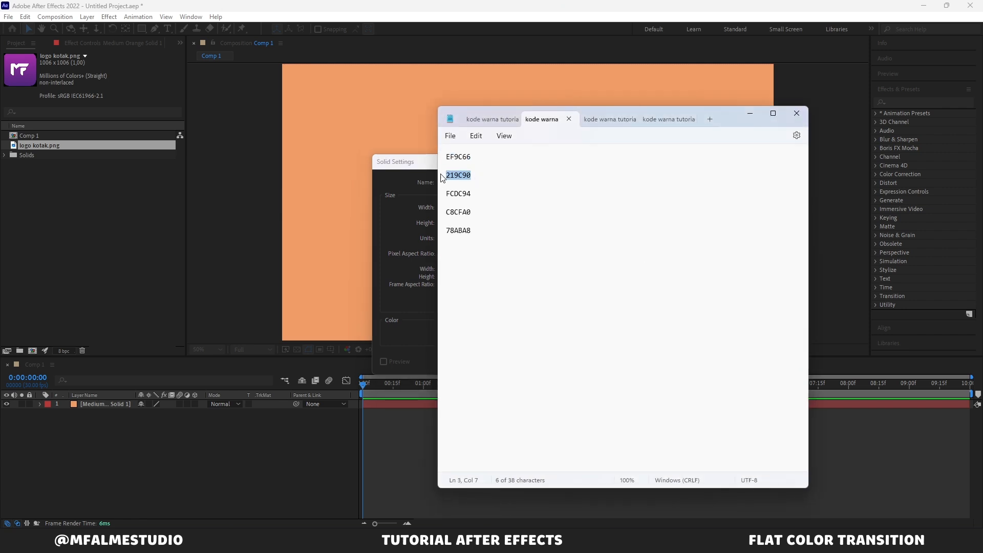
{"action": "left_click", "coordinate": [750, 114]}
{"action": "left_click", "coordinate": [486, 333]}
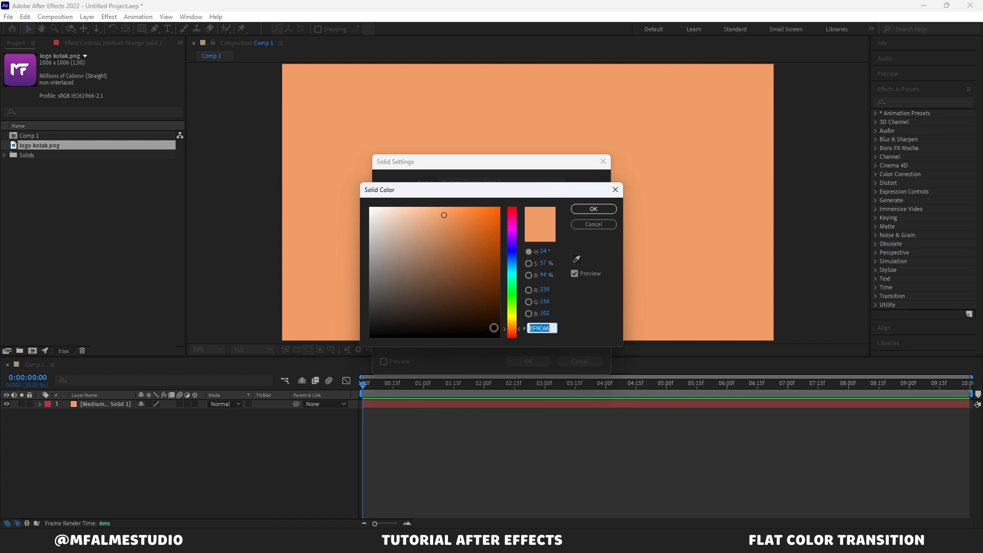
{"action": "key", "text": "ctrl+v"}
{"action": "left_click", "coordinate": [599, 209]}
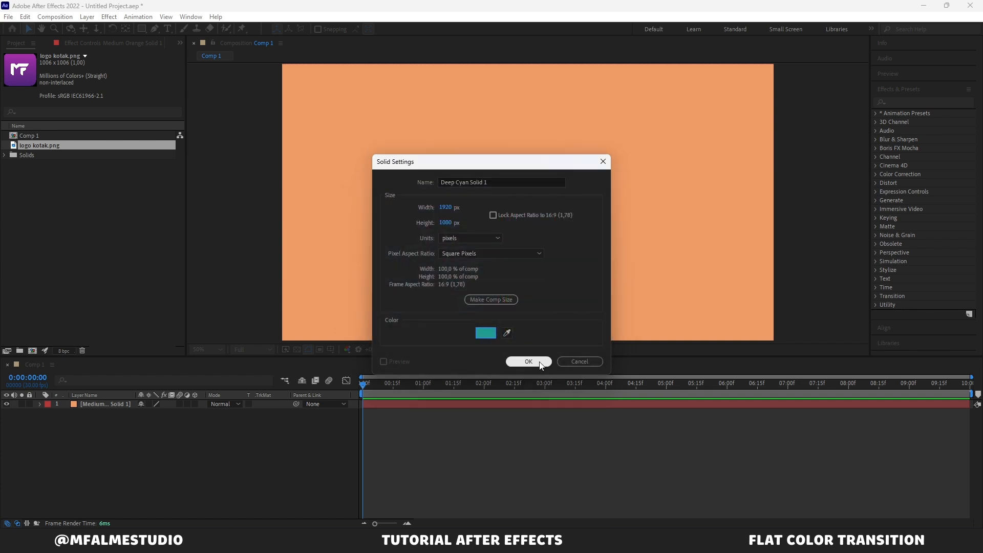
{"action": "left_click", "coordinate": [529, 361]}
{"action": "left_click", "coordinate": [818, 284]}
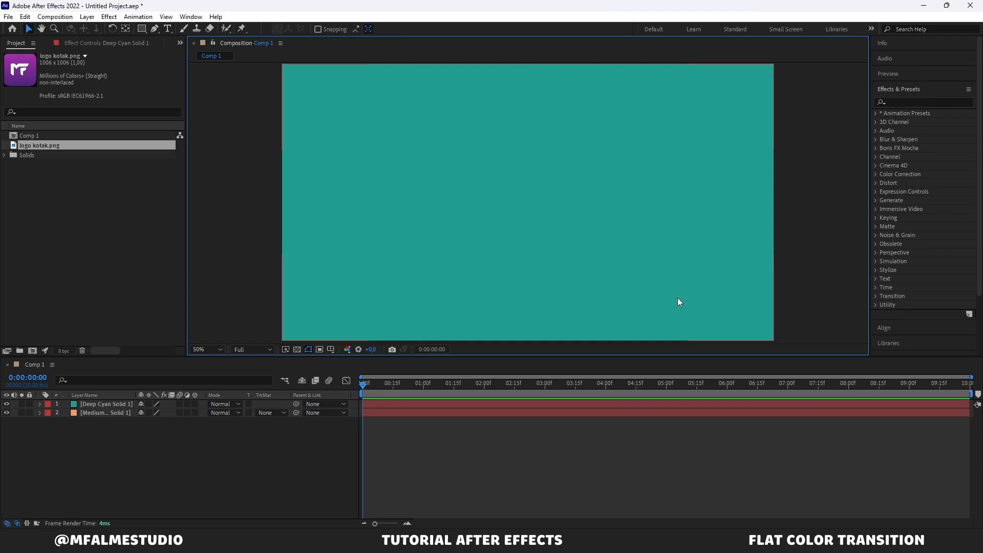
Step: Hide the Deep Cyan solid and add a text layer reading "MFALME STUDIO" over the orange background
{"action": "left_click", "coordinate": [6, 405]}
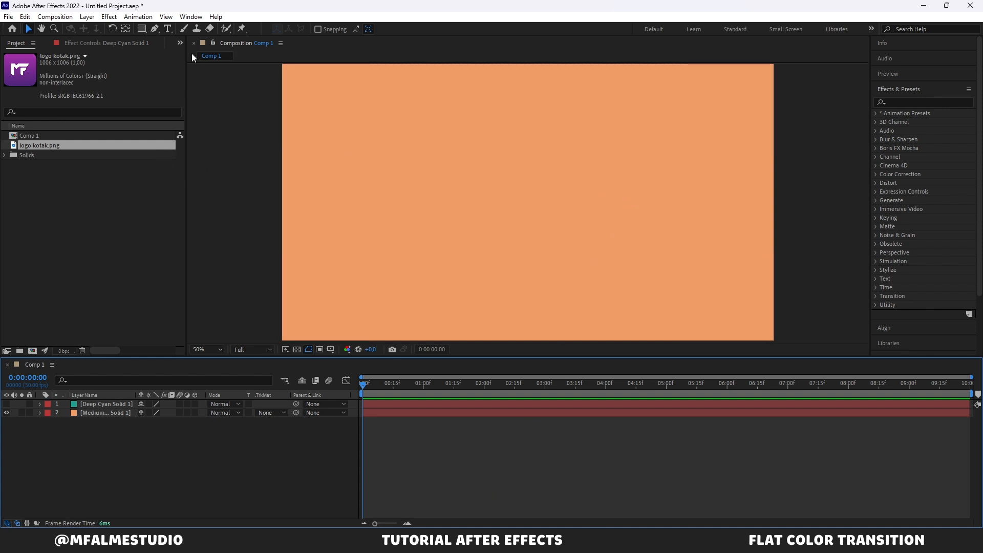
{"action": "left_click", "coordinate": [171, 28]}
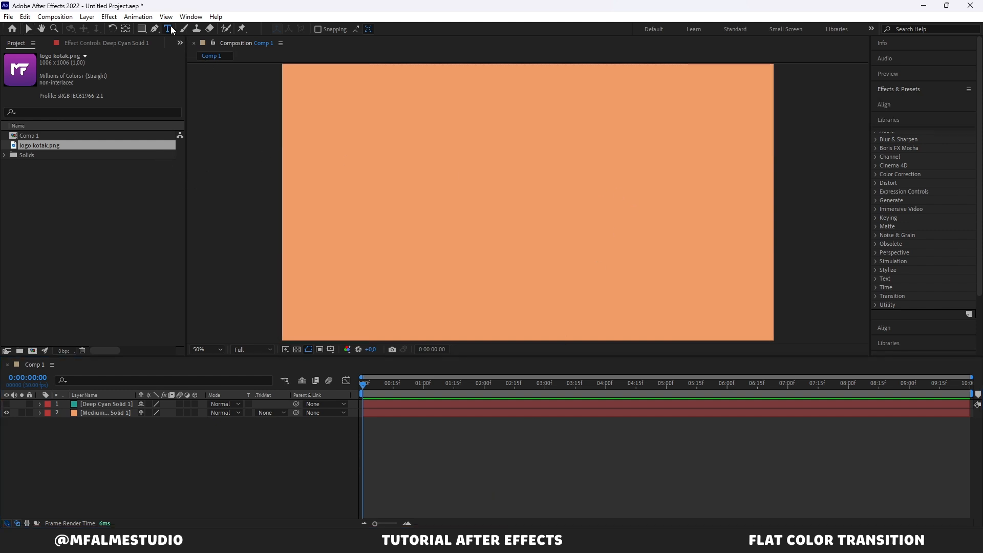
{"action": "left_click", "coordinate": [459, 200]}
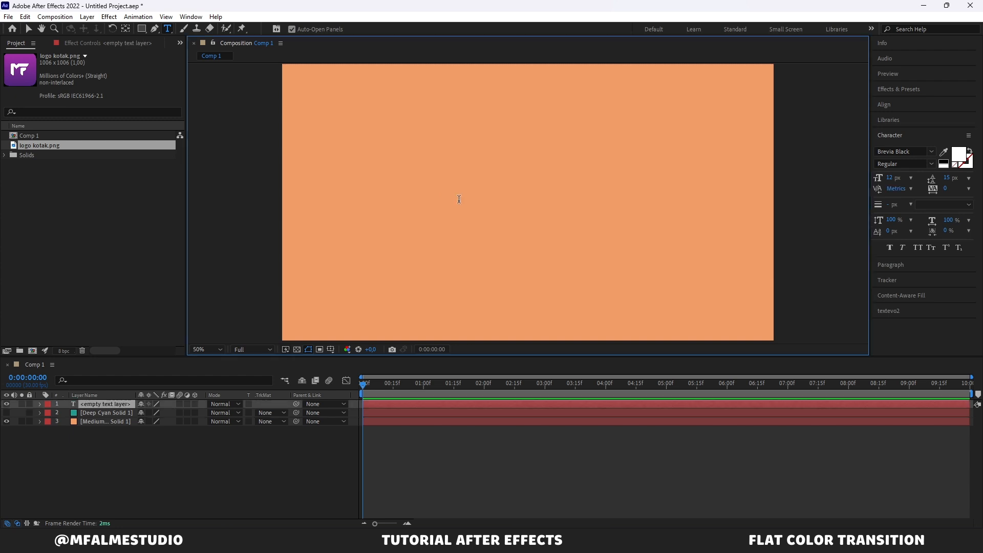
{"action": "type", "text": "M"}
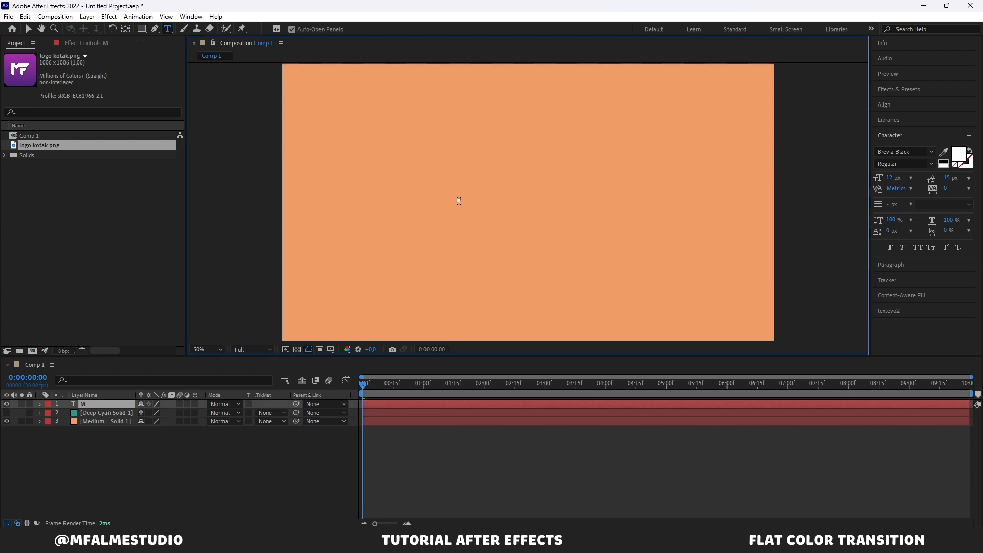
{"action": "type", "text": "FALME STUDIO"}
{"action": "left_click", "coordinate": [28, 28]}
Step: Scale the MFALME STUDIO text layer up to 1450%
{"action": "left_click", "coordinate": [118, 403]}
{"action": "key", "text": "s"}
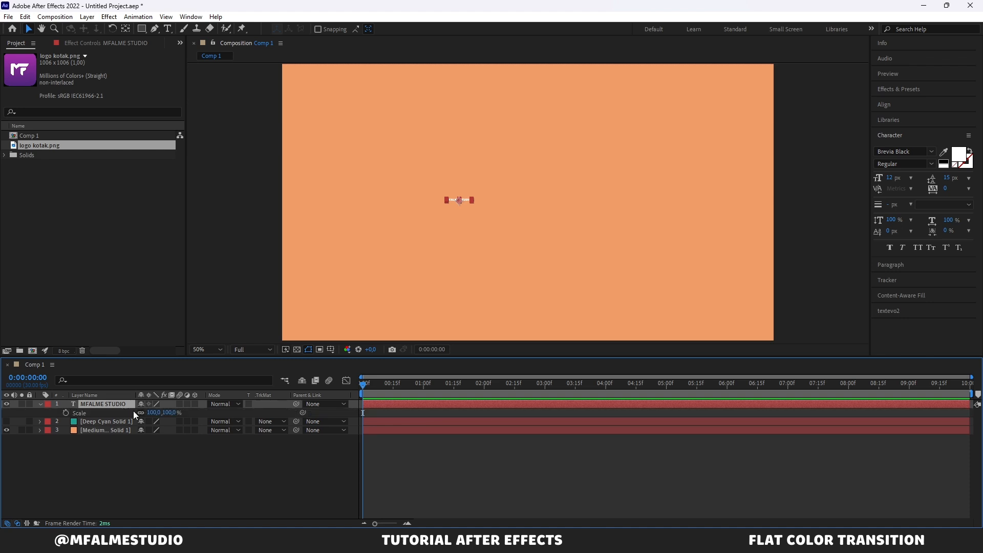
{"action": "left_click_drag", "start_coordinate": [147, 414], "coordinate": [737, 309]}
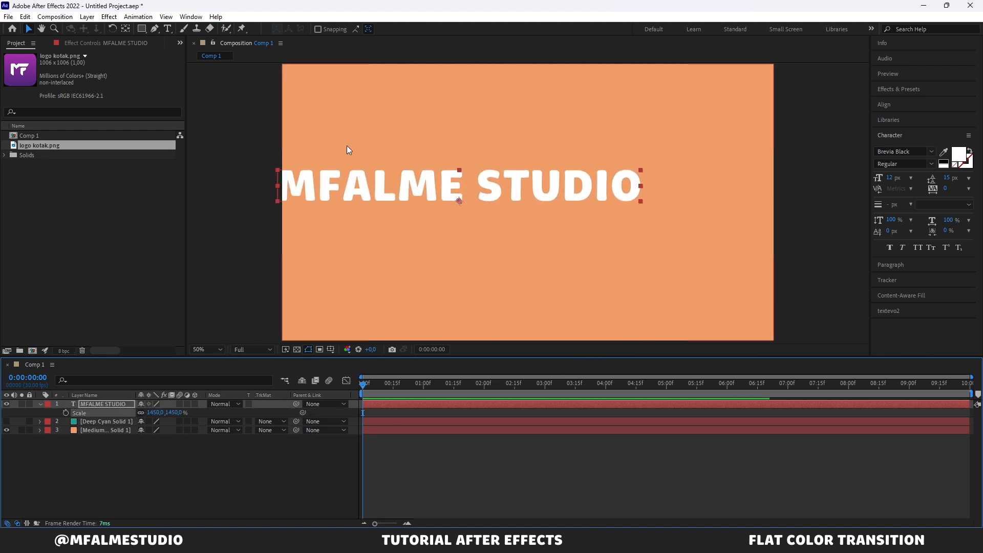
Step: Center the text layer's anchor point and align the text horizontally and vertically to the center of the composition
{"action": "key", "text": "ctrl+alt+Home"}
{"action": "left_click", "coordinate": [126, 31]}
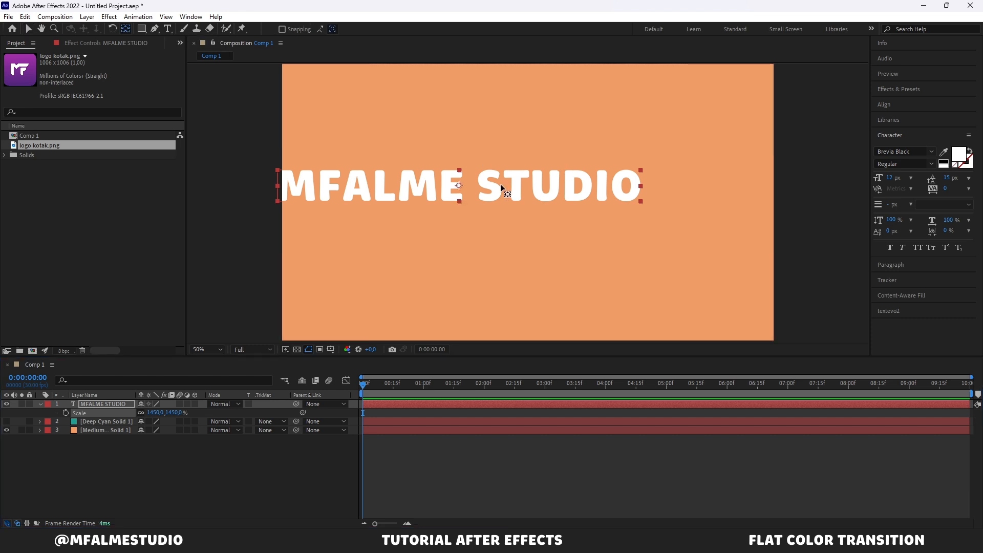
{"action": "key", "text": "v"}
{"action": "left_click", "coordinate": [889, 103]}
{"action": "left_click", "coordinate": [898, 130]}
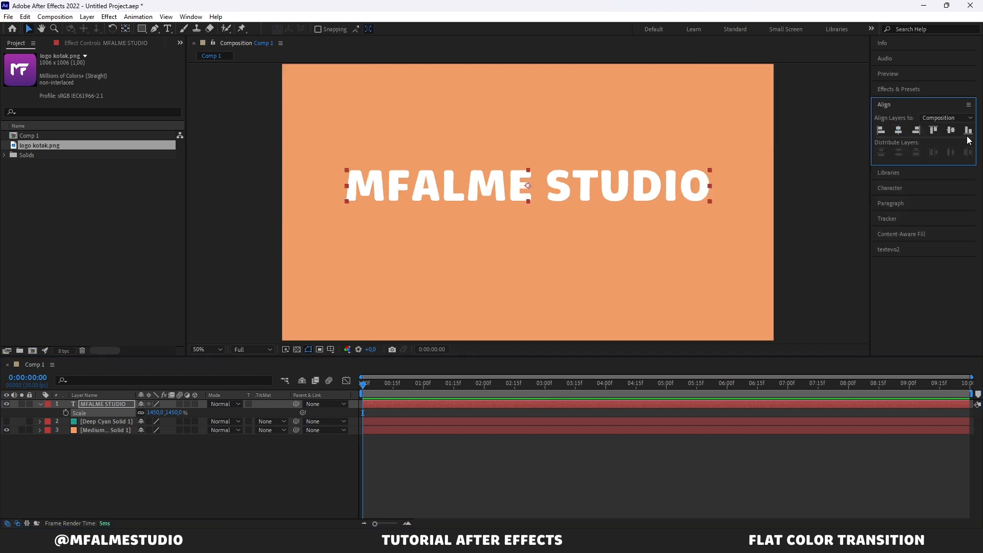
{"action": "left_click", "coordinate": [951, 130]}
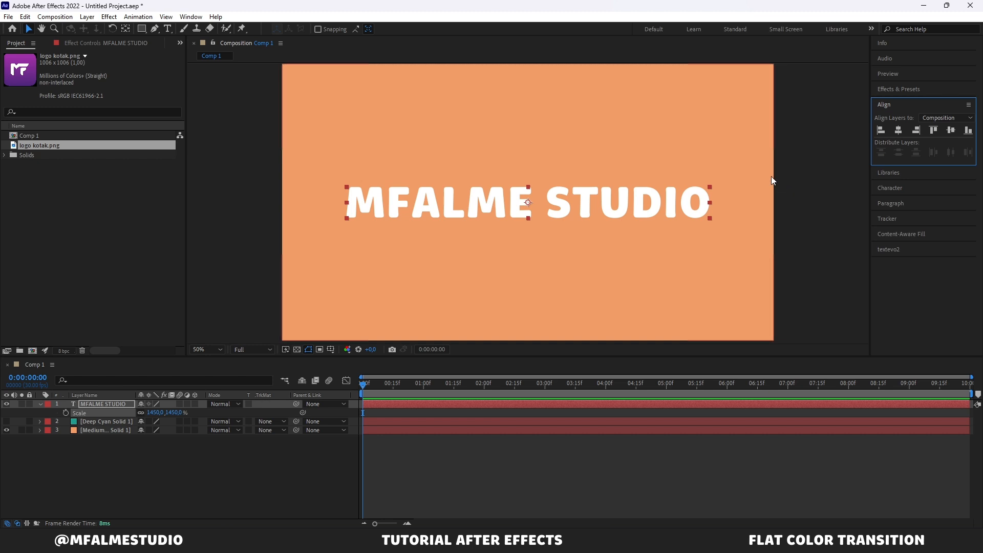
{"action": "left_click", "coordinate": [786, 165]}
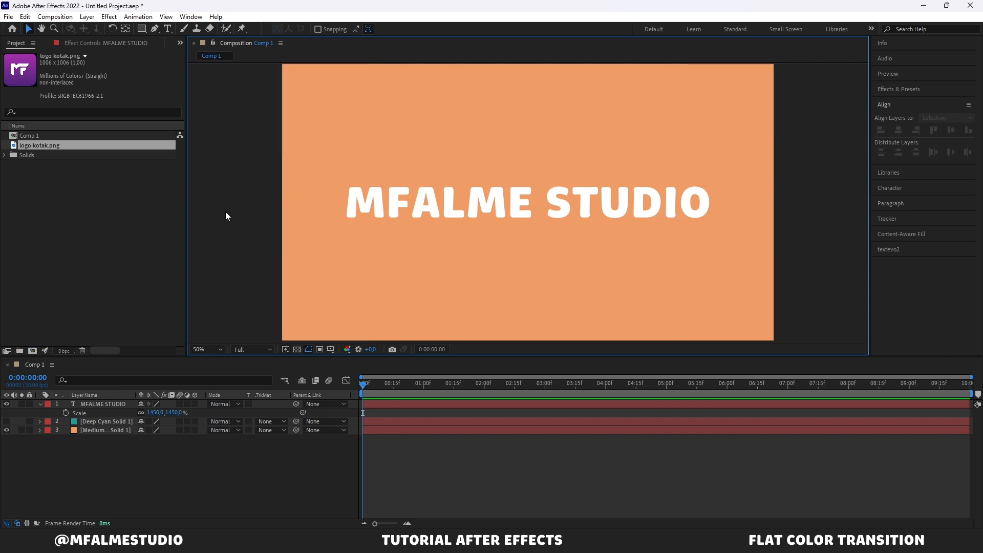
Step: Add a third full-size solid layer colored FCDC94, copying the code from the kode warna note in Notepad
{"action": "left_click", "coordinate": [87, 17]}
{"action": "mouse_move", "coordinate": [141, 31]}
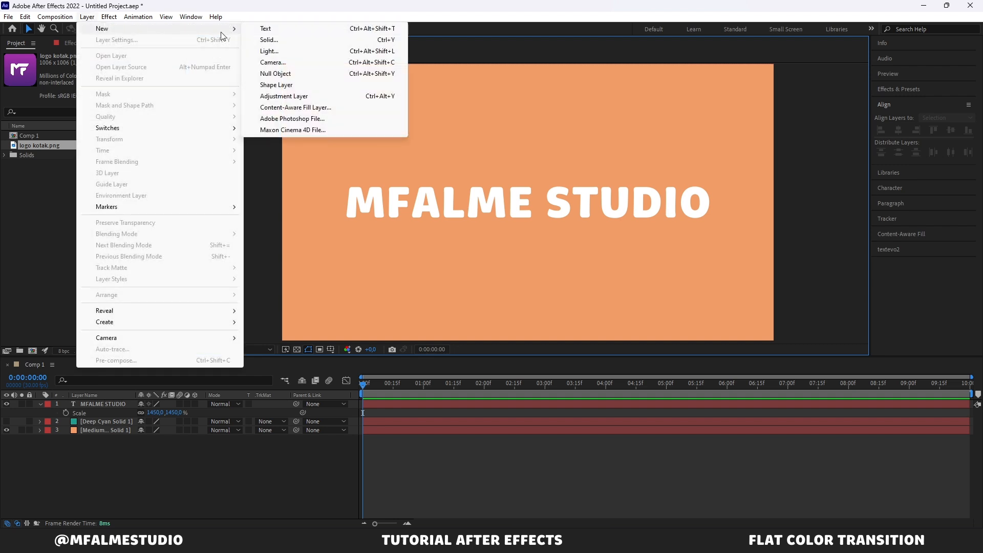
{"action": "left_click", "coordinate": [269, 39]}
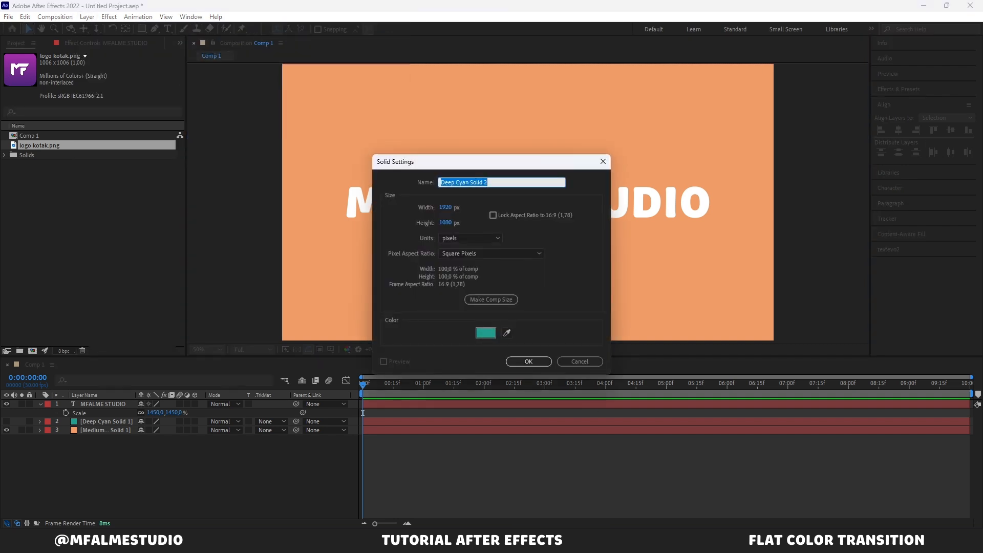
{"action": "left_click", "coordinate": [773, 542]}
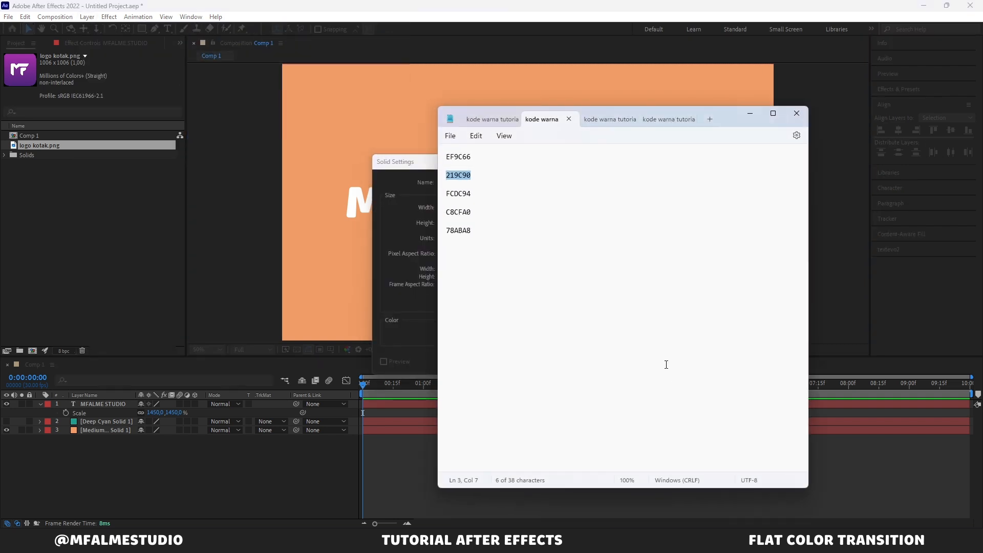
{"action": "left_click", "coordinate": [471, 193]}
{"action": "left_click_drag", "start_coordinate": [470, 193], "coordinate": [446, 194]}
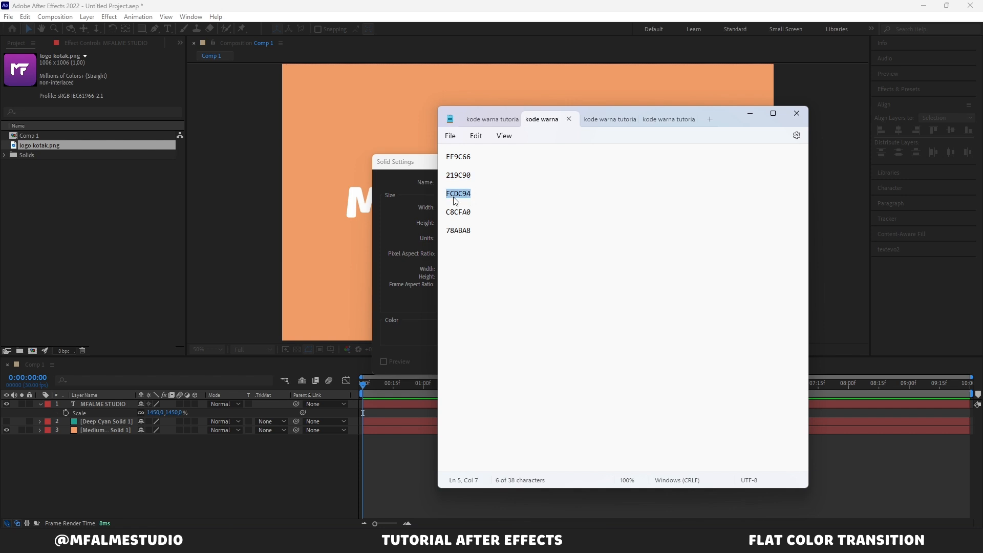
{"action": "left_click", "coordinate": [751, 113]}
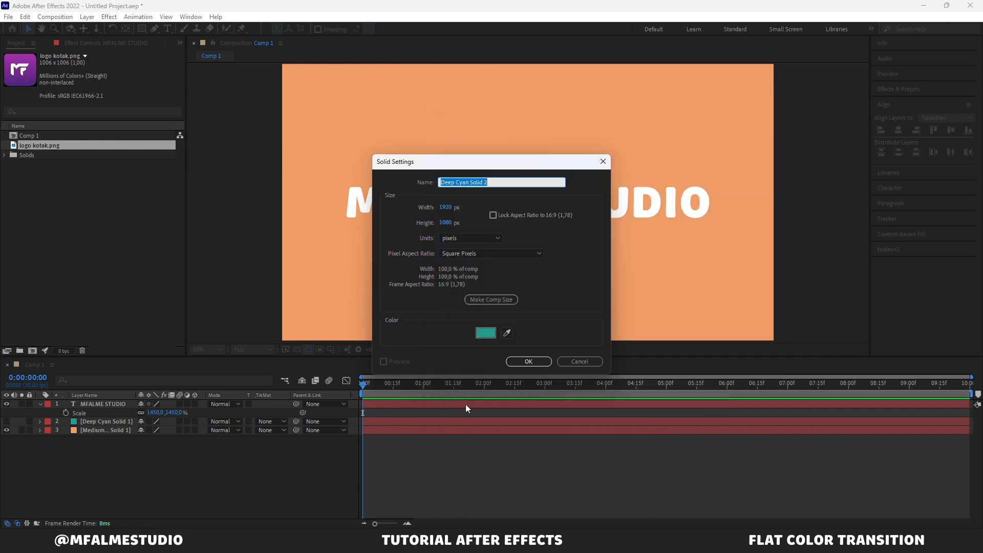
{"action": "left_click", "coordinate": [485, 333]}
{"action": "type", "text": "FCDC94"}
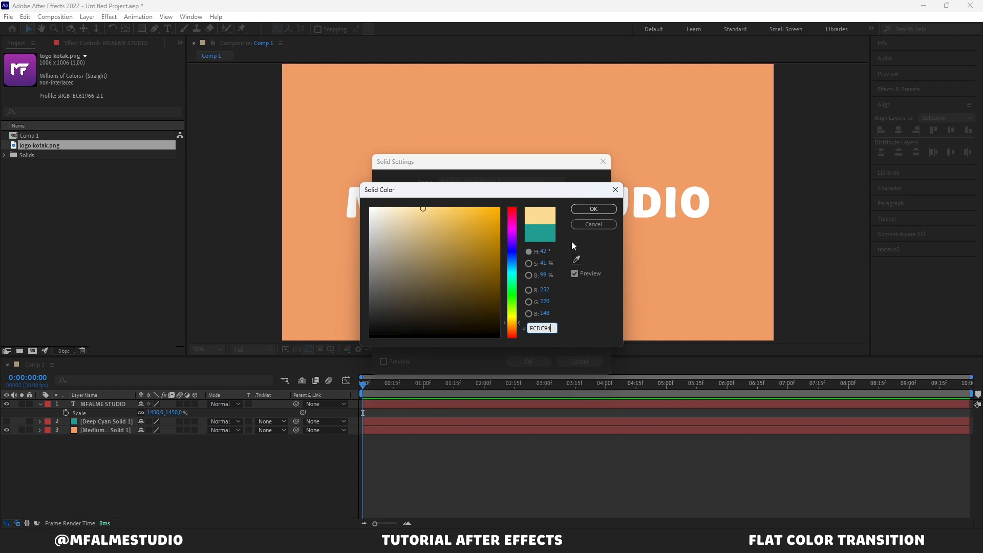
{"action": "left_click", "coordinate": [593, 208]}
{"action": "left_click", "coordinate": [528, 362]}
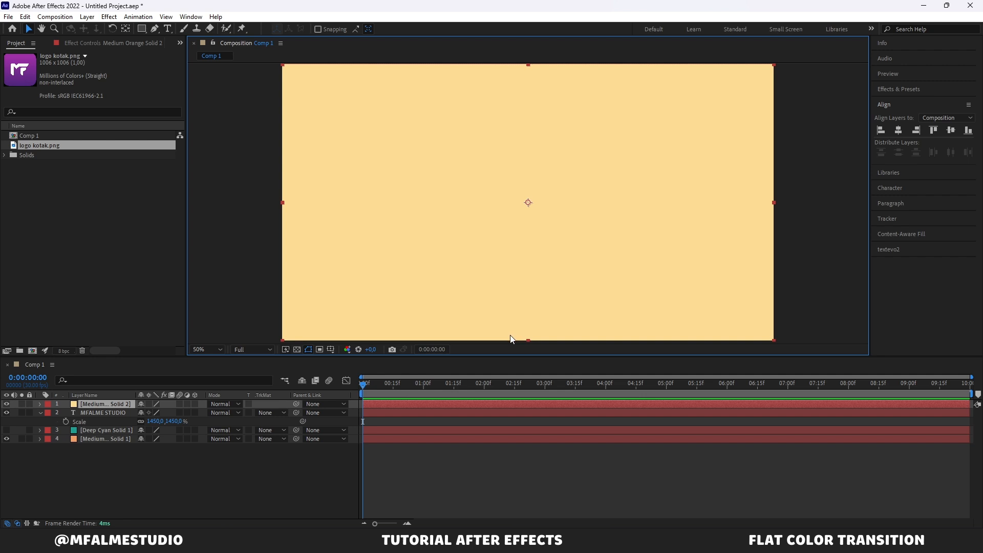
Step: Move the cream solid's anchor point down to the middle of its bottom edge
{"action": "scroll", "coordinate": [549, 253], "scroll_direction": "down", "scroll_amount": 2}
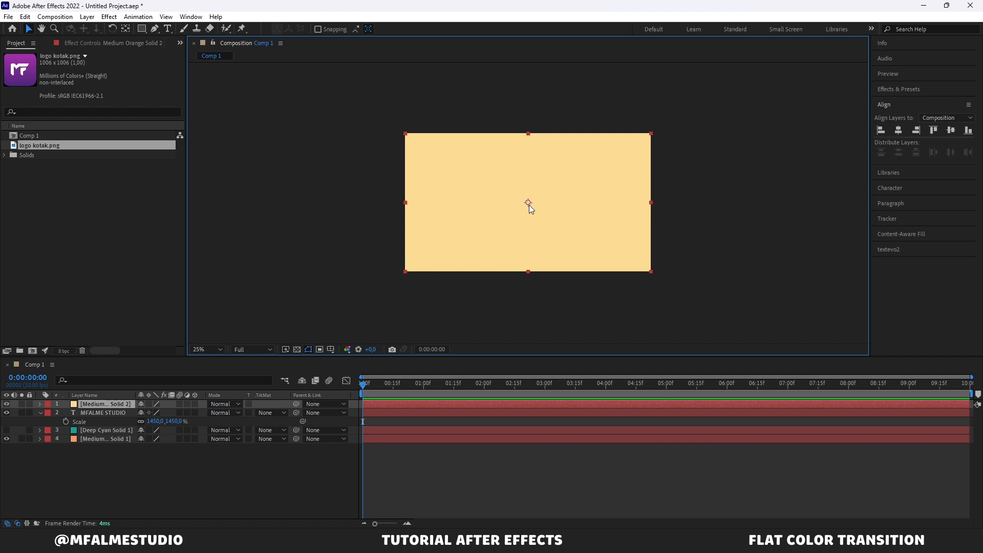
{"action": "key", "text": "y"}
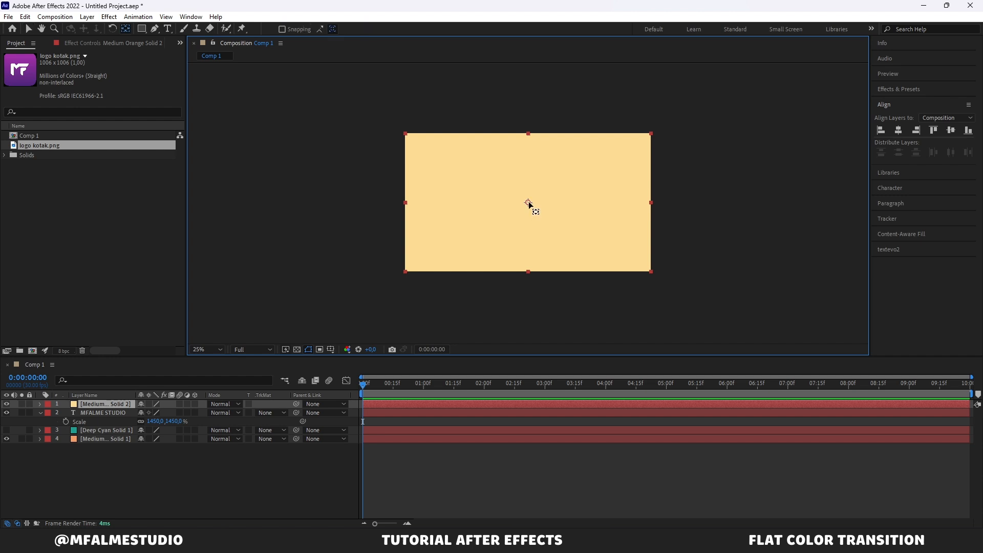
{"action": "left_click_drag", "start_coordinate": [529, 208], "coordinate": [528, 271]}
{"action": "key", "text": "v"}
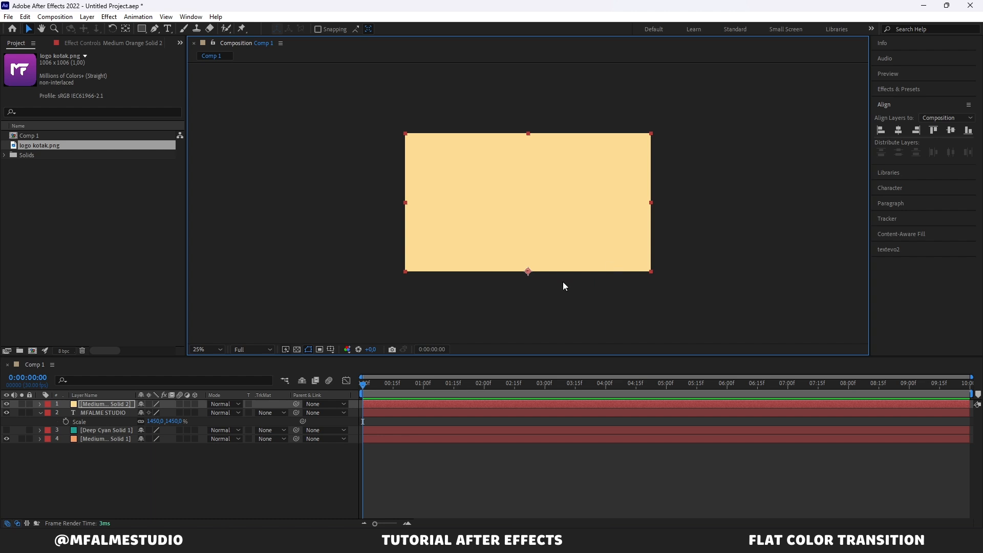
Step: Scale the cream solid up to 200%
{"action": "left_click", "coordinate": [124, 403]}
{"action": "key", "text": "s"}
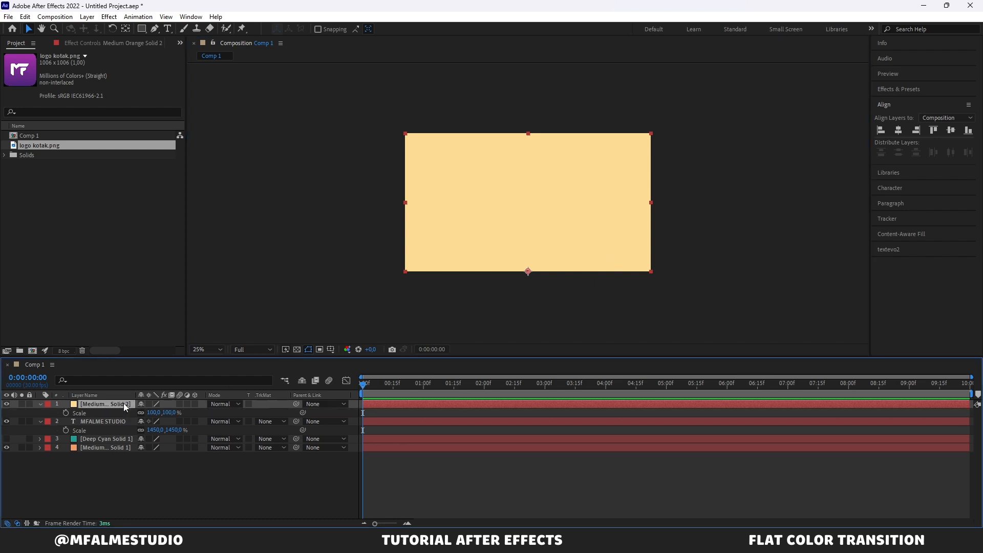
{"action": "left_click", "coordinate": [154, 413]}
{"action": "type", "text": "200"}
{"action": "key", "text": "Return"}
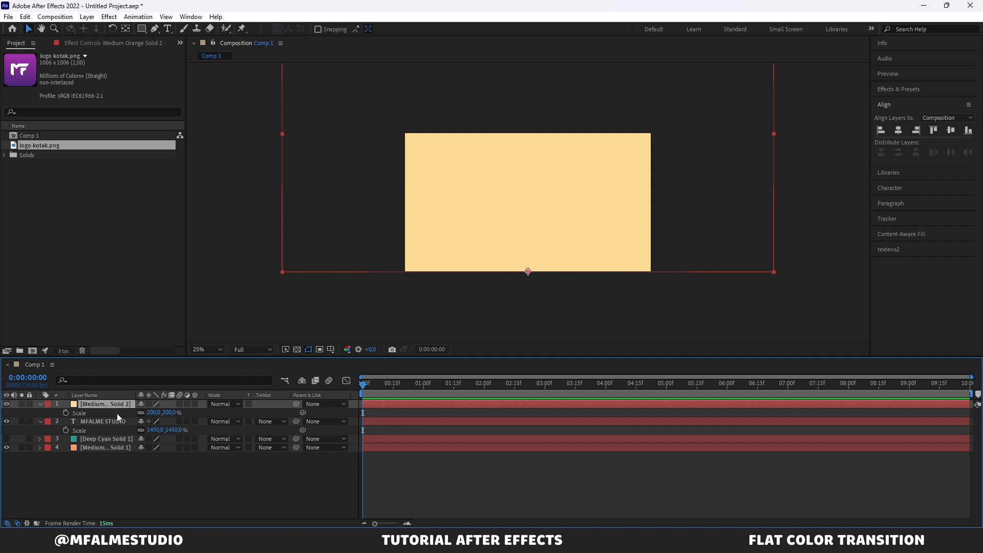
Step: Set the cream solid's rotation to 180° and keyframe it at the start of the composition
{"action": "key", "text": "r"}
{"action": "left_click", "coordinate": [153, 412]}
{"action": "type", "text": "180"}
{"action": "key", "text": "Return"}
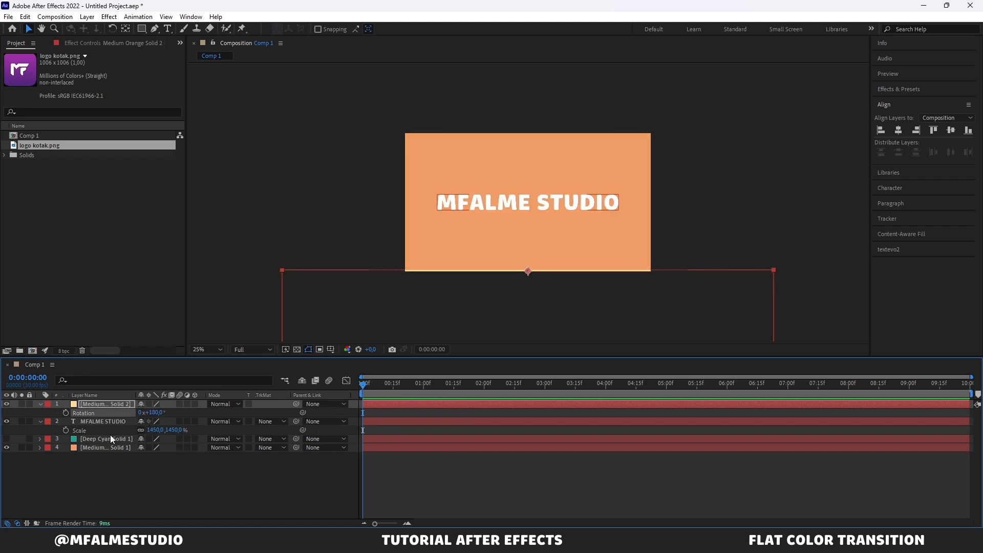
{"action": "left_click", "coordinate": [66, 413]}
Step: Keyframe the cream solid's rotation at -180° at 2 seconds and preview the animation from the start
{"action": "left_click_drag", "start_coordinate": [465, 386], "coordinate": [485, 390]}
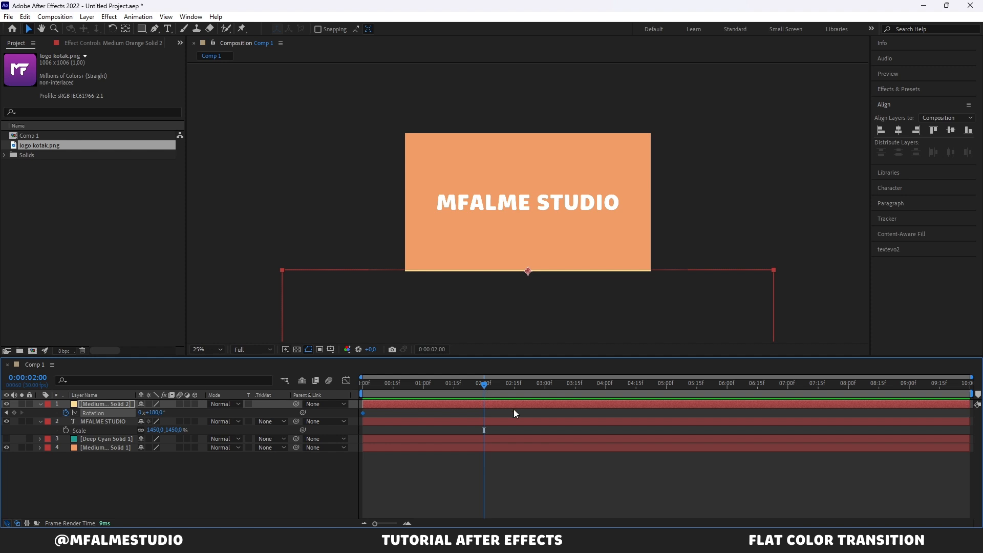
{"action": "left_click", "coordinate": [153, 413]}
{"action": "type", "text": "-180"}
{"action": "key", "text": "Return"}
{"action": "left_click", "coordinate": [421, 384]}
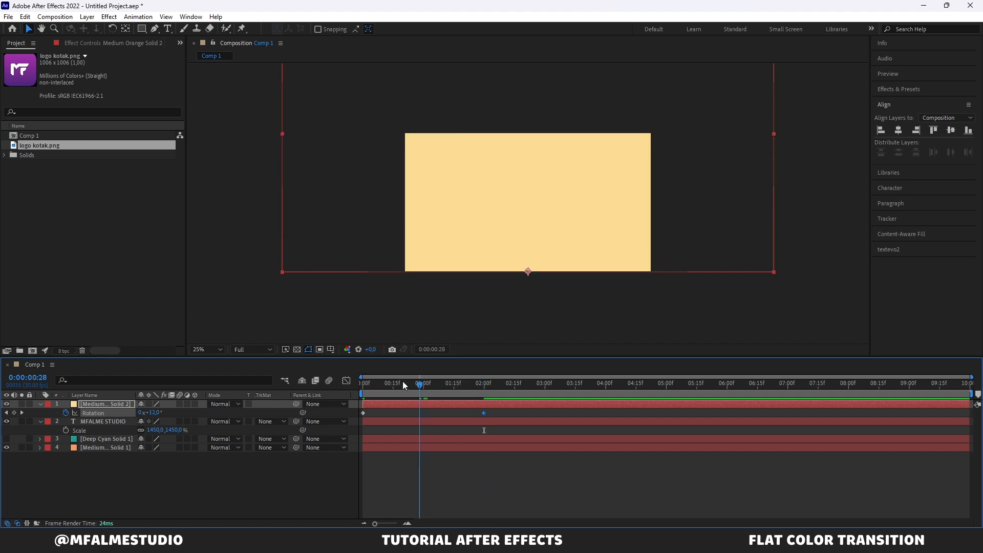
{"action": "left_click_drag", "start_coordinate": [403, 382], "coordinate": [331, 392]}
{"action": "key", "text": "space"}
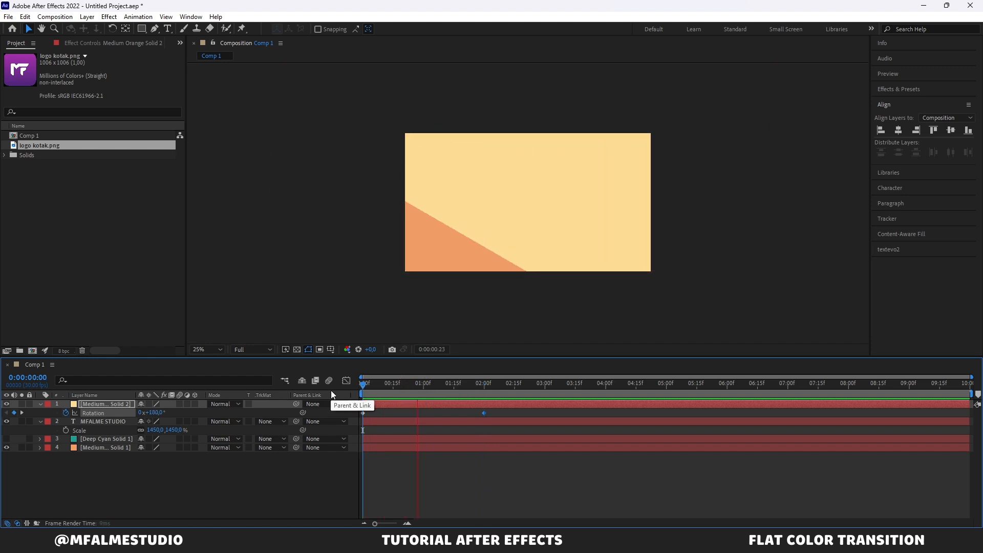
{"action": "key", "text": "space"}
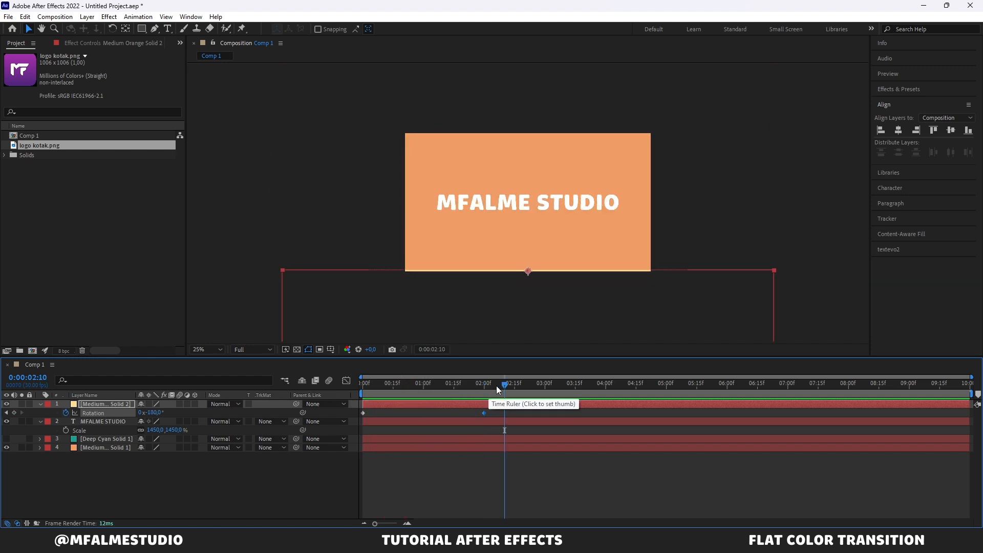
Step: Nudge the cream solid down until its edge clears the bottom of the composition, and preview the rotation again
{"action": "scroll", "coordinate": [544, 295], "scroll_direction": "up", "scroll_amount": 2}
{"action": "left_click_drag", "start_coordinate": [563, 300], "coordinate": [527, 245]}
{"action": "scroll", "coordinate": [523, 246], "scroll_direction": "up", "scroll_amount": 2}
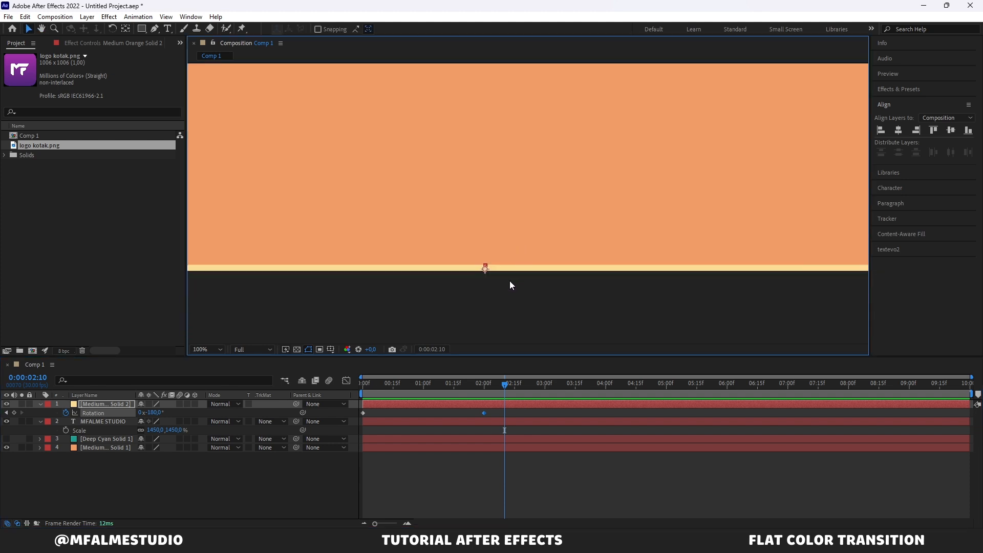
{"action": "left_click_drag", "start_coordinate": [503, 288], "coordinate": [504, 294]}
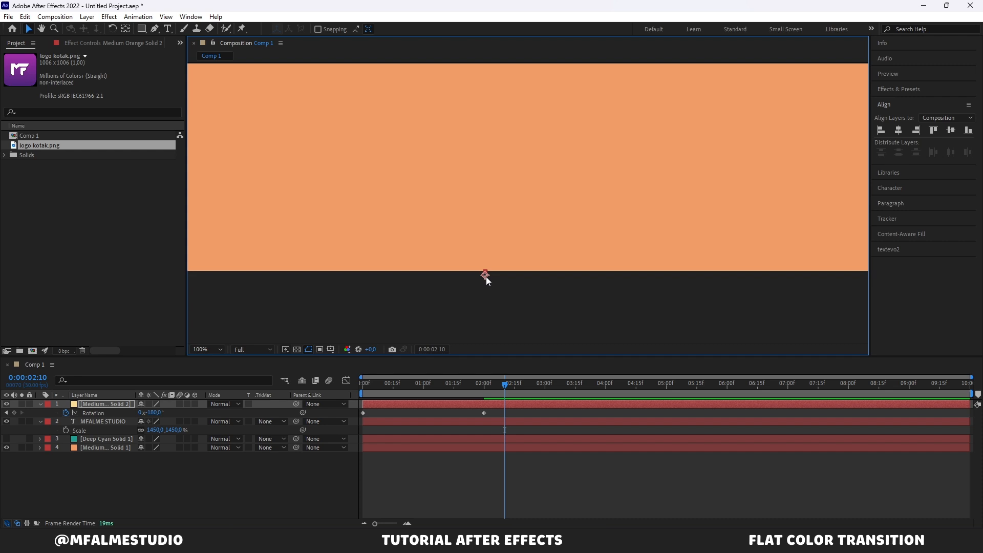
{"action": "scroll", "coordinate": [488, 277], "scroll_direction": "down", "scroll_amount": 1}
{"action": "scroll", "coordinate": [500, 280], "scroll_direction": "down", "scroll_amount": 1}
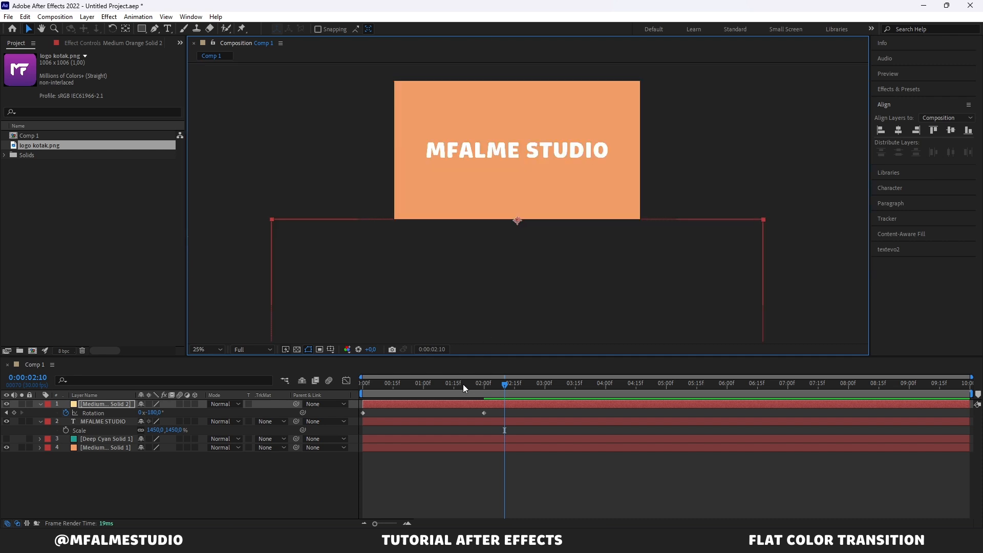
{"action": "left_click_drag", "start_coordinate": [463, 389], "coordinate": [360, 388]}
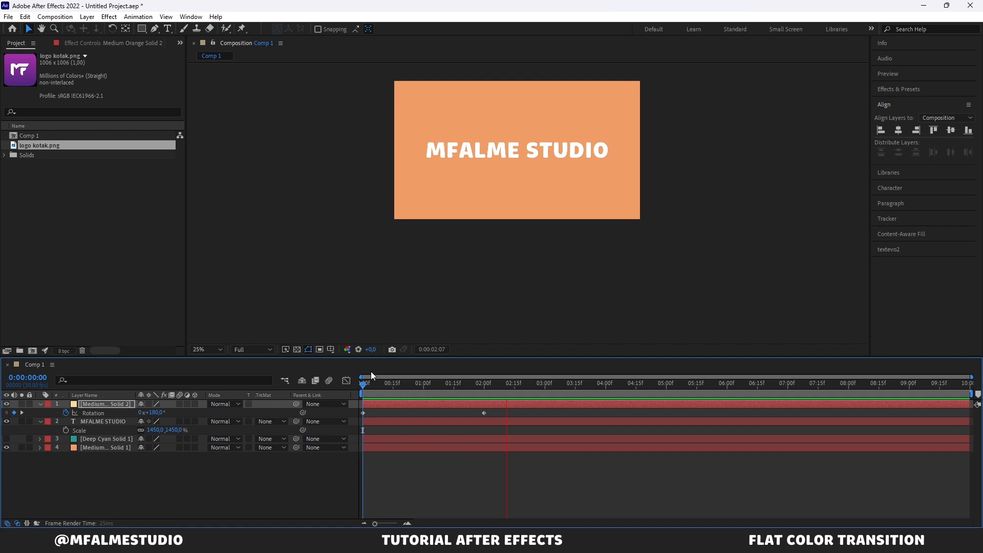
{"action": "key", "text": "space"}
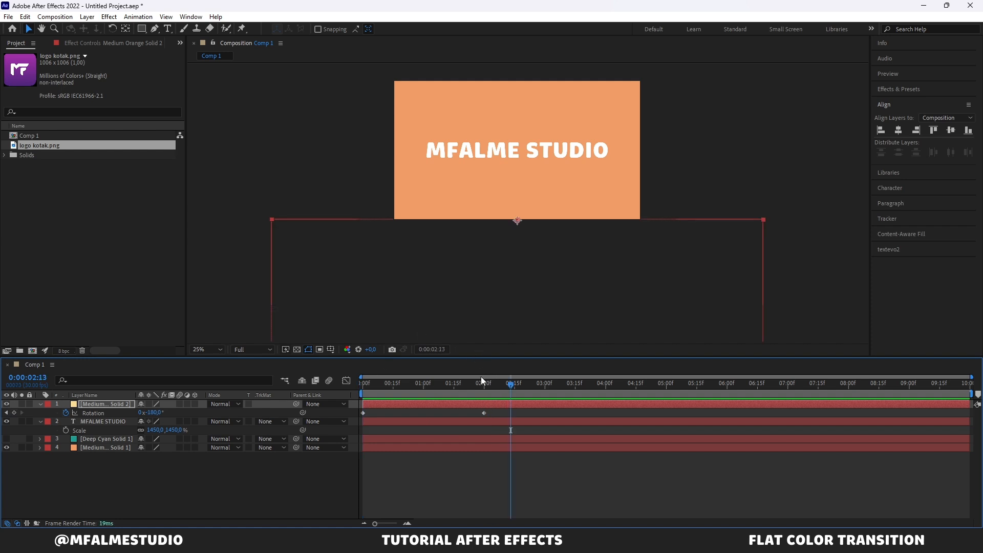
Step: Easy-ease both rotation keyframes, reshape the speed graph so the speed peaks early with a long slowdown, and preview it
{"action": "left_click_drag", "start_coordinate": [503, 411], "coordinate": [352, 414]}
{"action": "key", "text": "F9"}
{"action": "left_click", "coordinate": [347, 381]}
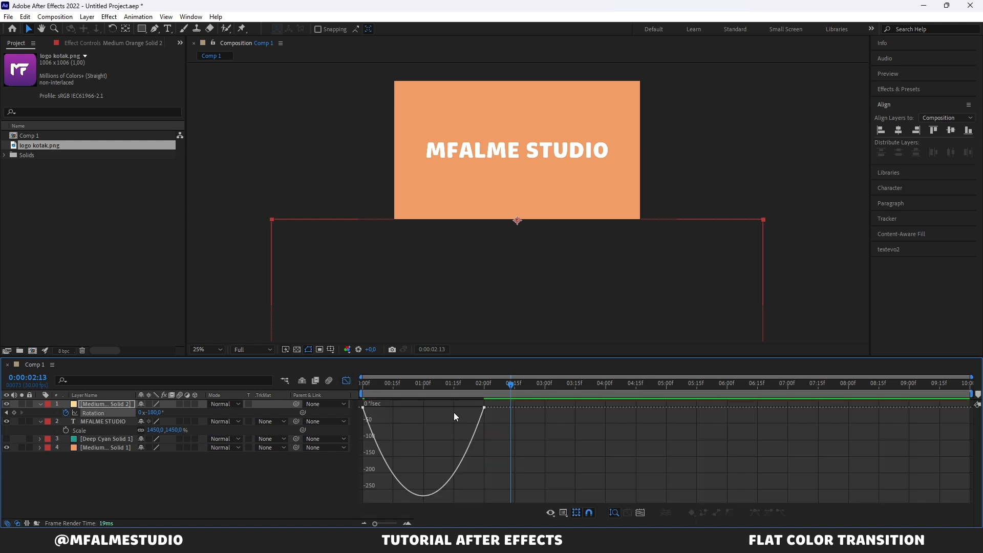
{"action": "left_click", "coordinate": [481, 407]}
{"action": "left_click_drag", "start_coordinate": [465, 407], "coordinate": [437, 408]}
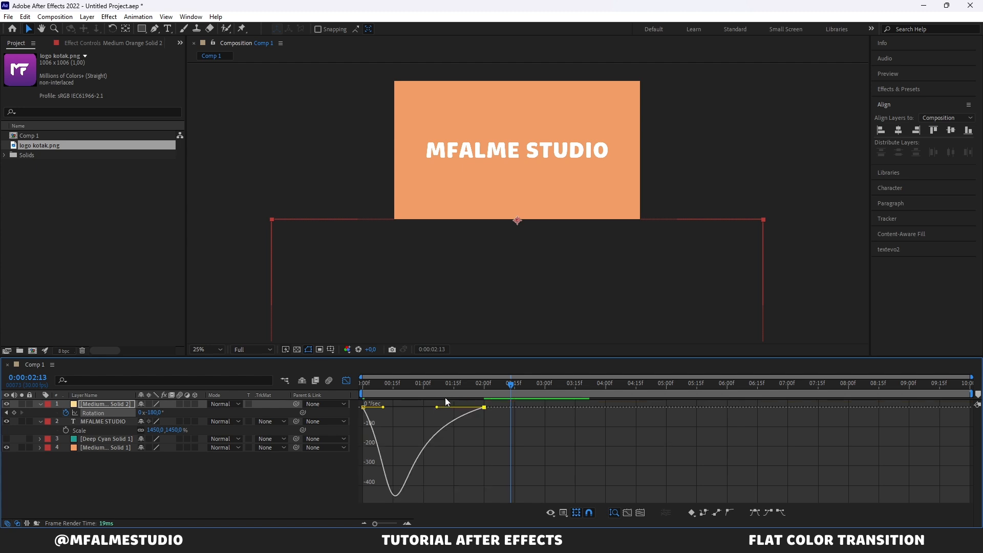
{"action": "left_click", "coordinate": [348, 380]}
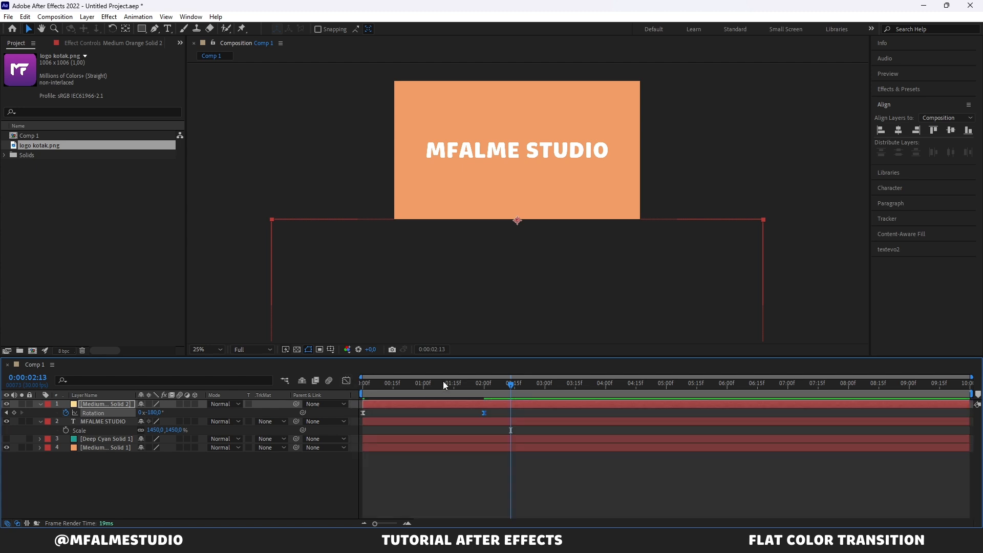
{"action": "key", "text": "space"}
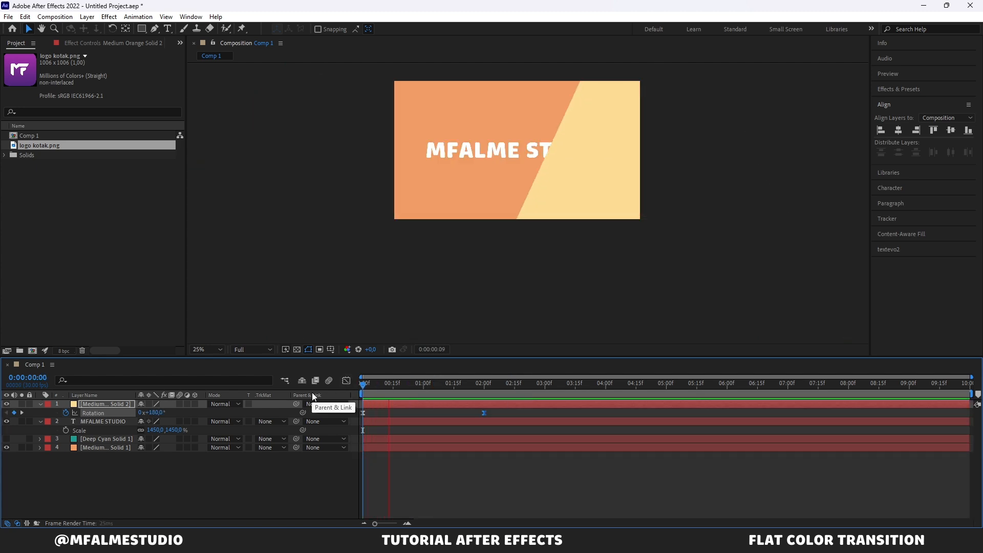
{"action": "key", "text": "space"}
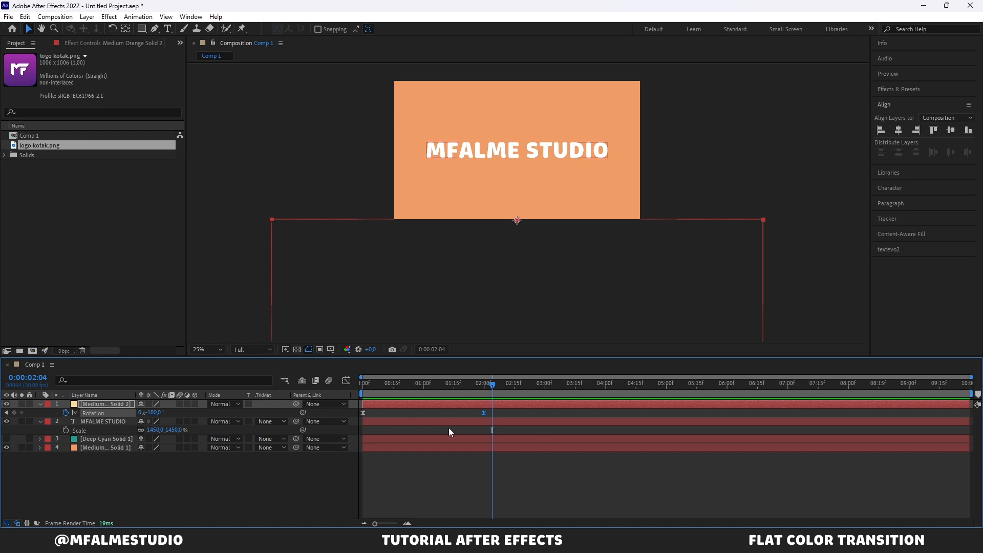
Step: Make the Deep Cyan solid visible and trim its start to frame 20, where the cream solid covers the whole composition
{"action": "left_click_drag", "start_coordinate": [462, 385], "coordinate": [483, 389]}
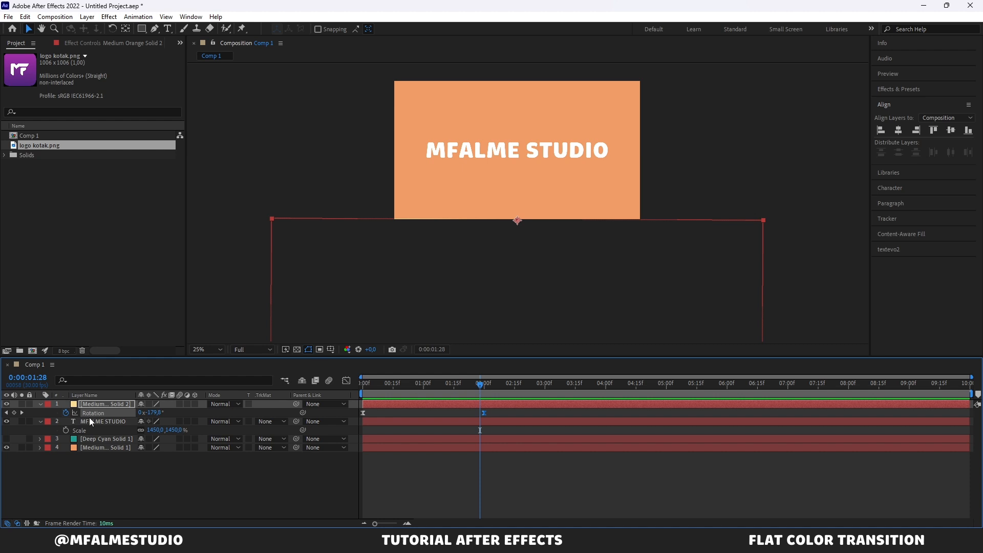
{"action": "left_click", "coordinate": [6, 439]}
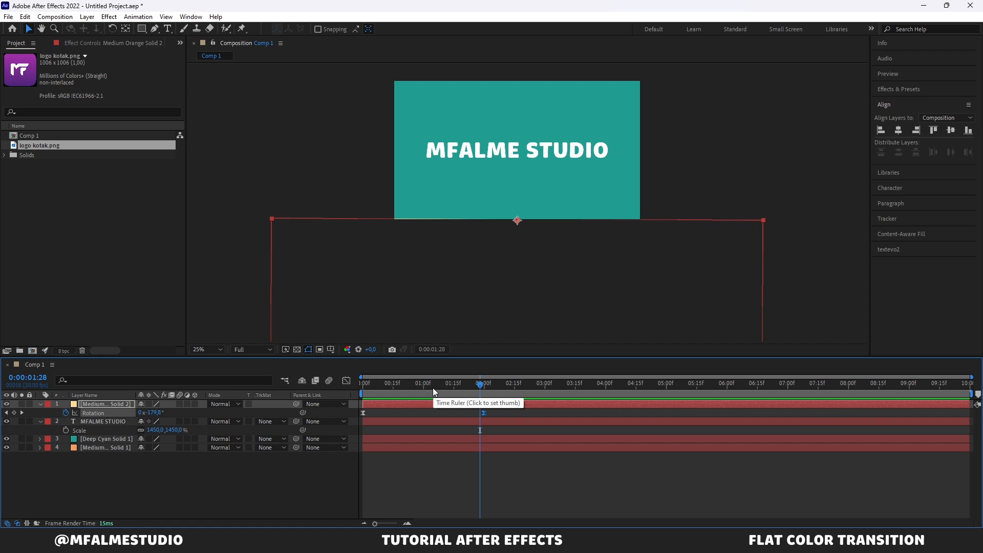
{"action": "left_click_drag", "start_coordinate": [432, 389], "coordinate": [404, 384]}
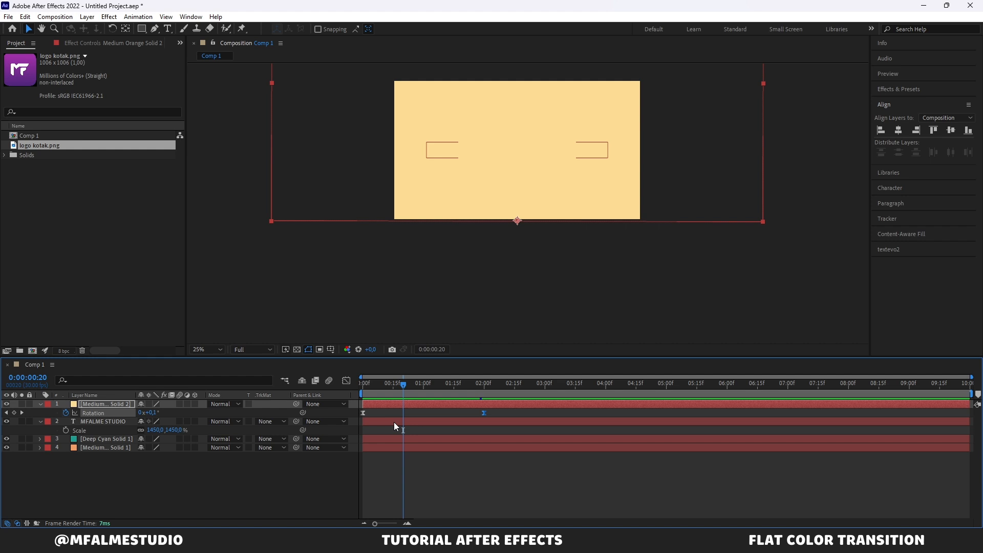
{"action": "left_click", "coordinate": [393, 439]}
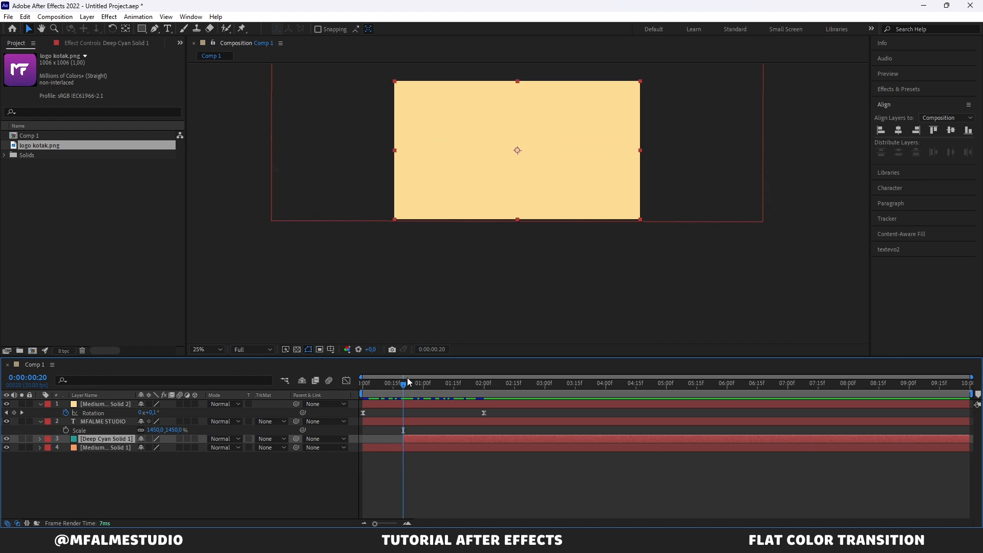
{"action": "mouse_move", "coordinate": [403, 385]}
{"action": "left_mouse_down"}
{"action": "mouse_move", "coordinate": [362, 382]}
{"action": "mouse_move", "coordinate": [482, 376]}
{"action": "mouse_move", "coordinate": [409, 387]}
{"action": "left_mouse_up"}
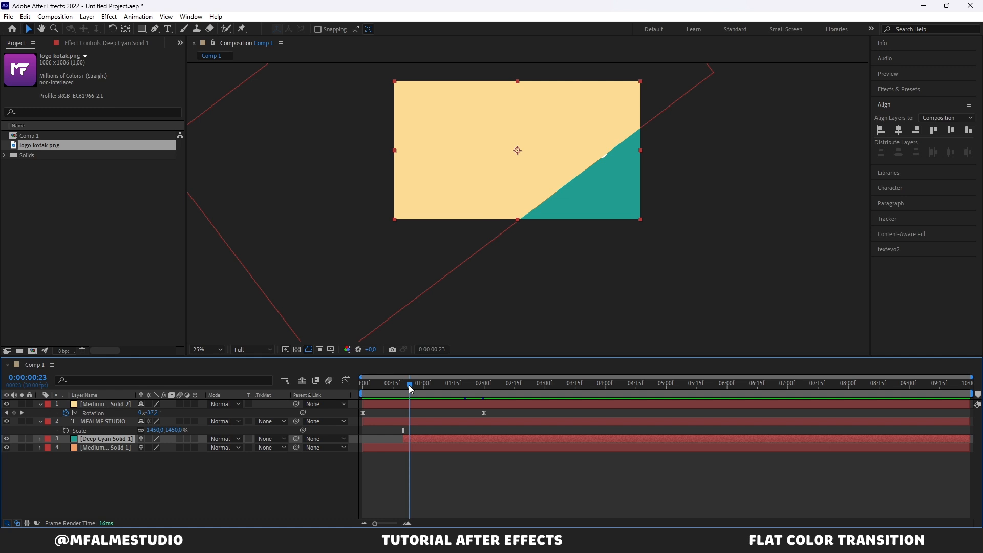
Step: Trim the end of the MFALME STUDIO text layer to frame 20
{"action": "mouse_move", "coordinate": [409, 385]}
{"action": "left_mouse_down"}
{"action": "mouse_move", "coordinate": [417, 389]}
{"action": "mouse_move", "coordinate": [402, 393]}
{"action": "left_mouse_up"}
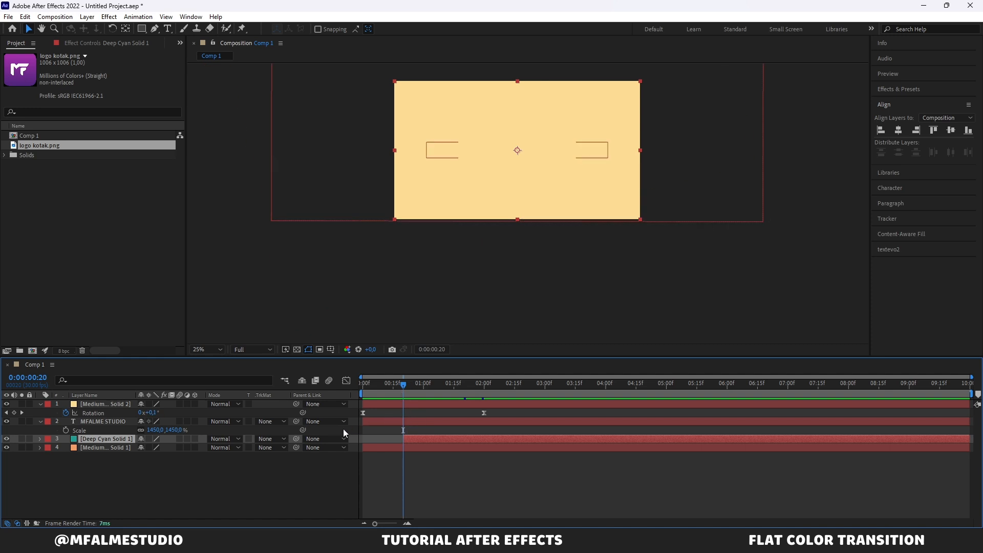
{"action": "left_click", "coordinate": [408, 422]}
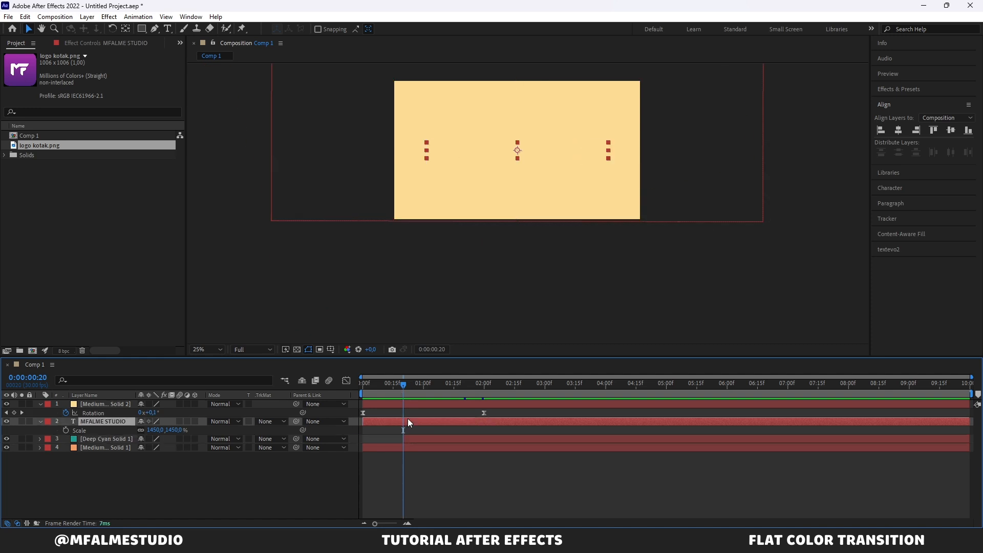
{"action": "key", "text": "alt+bracketright"}
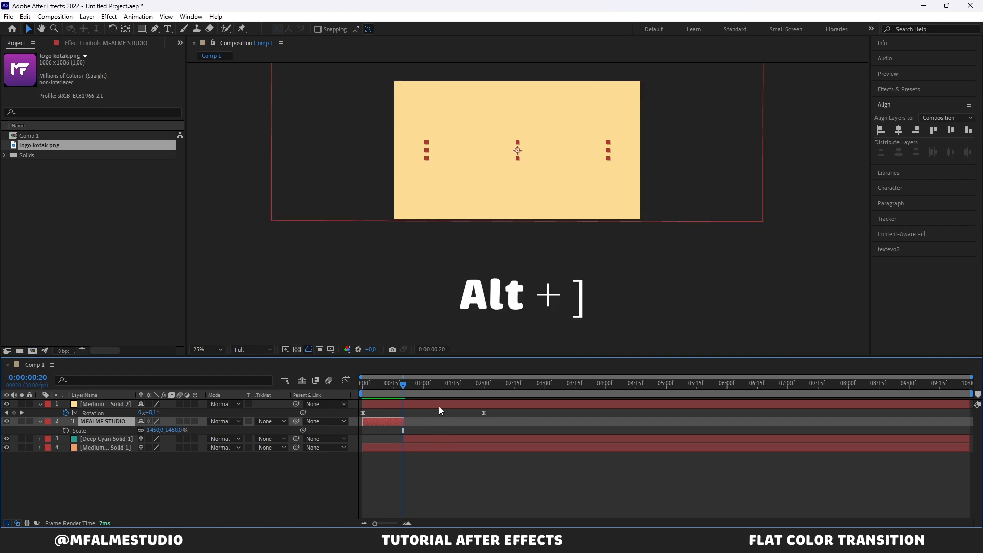
{"action": "mouse_move", "coordinate": [404, 386]}
{"action": "left_mouse_down"}
{"action": "mouse_move", "coordinate": [365, 380]}
{"action": "mouse_move", "coordinate": [473, 382]}
{"action": "mouse_move", "coordinate": [404, 388]}
{"action": "left_mouse_up"}
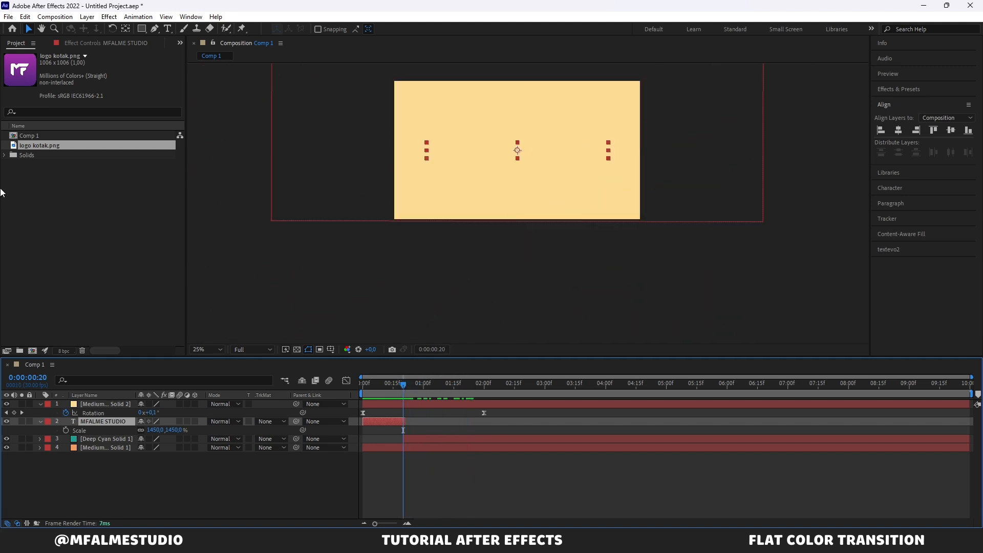
Step: Add logo kotak.png to the composition directly beneath the cream solid and trim its start to frame 20
{"action": "left_click_drag", "start_coordinate": [56, 144], "coordinate": [118, 413]}
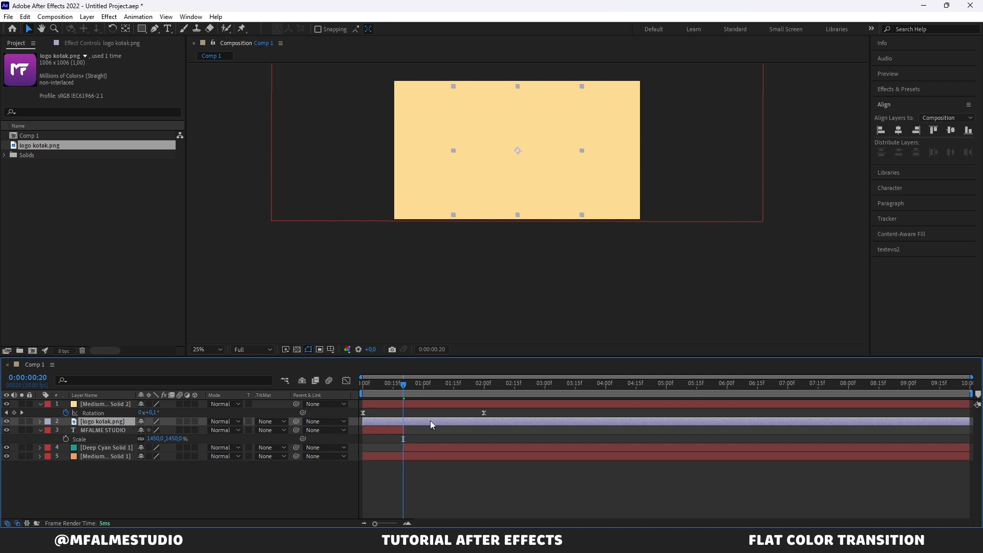
{"action": "key", "text": "alt+bracketleft"}
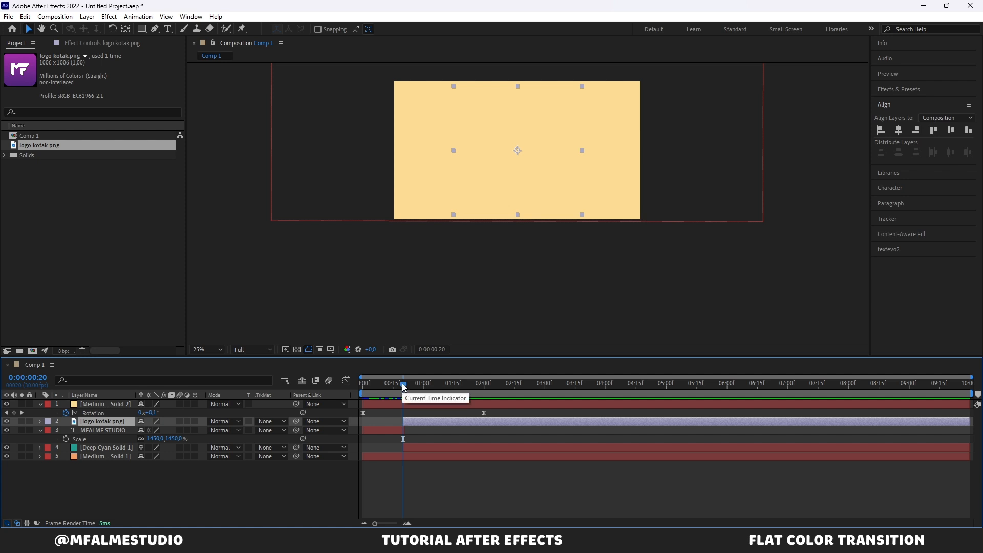
Step: Scale the logo down to 49% while viewing it at 0:00:01:20, and return to the start of the composition
{"action": "left_click_drag", "start_coordinate": [403, 384], "coordinate": [463, 373]}
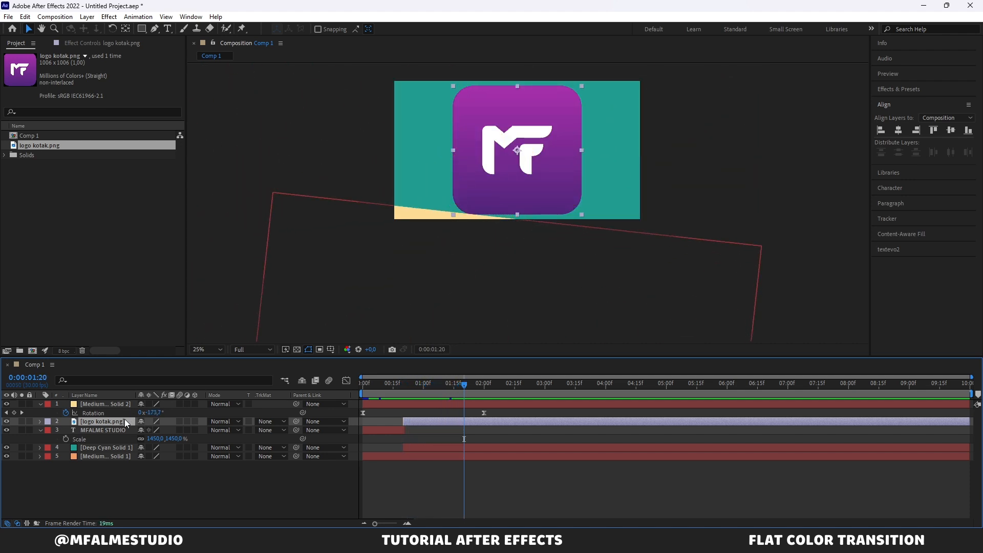
{"action": "key", "text": "s"}
{"action": "left_click_drag", "start_coordinate": [155, 431], "coordinate": [128, 430]}
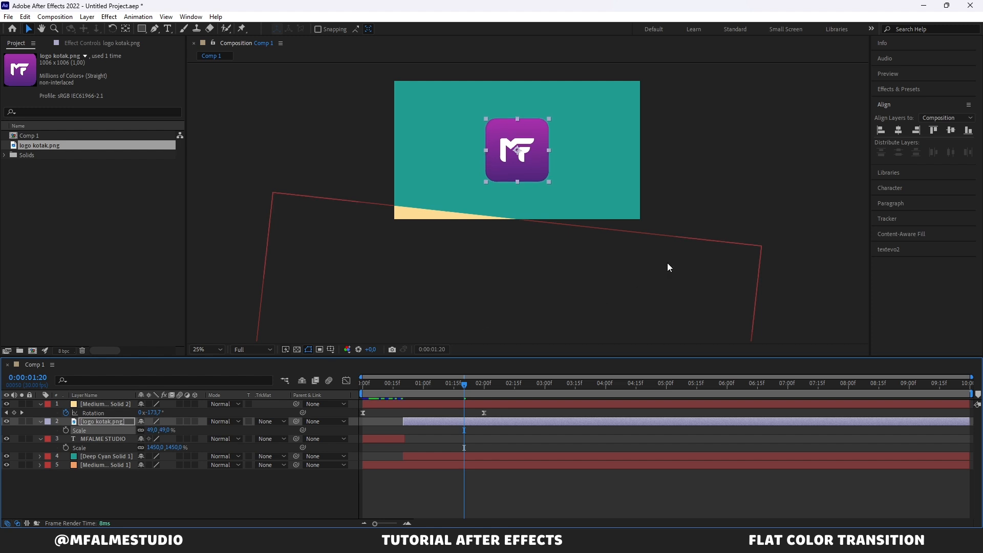
{"action": "left_click", "coordinate": [728, 192]}
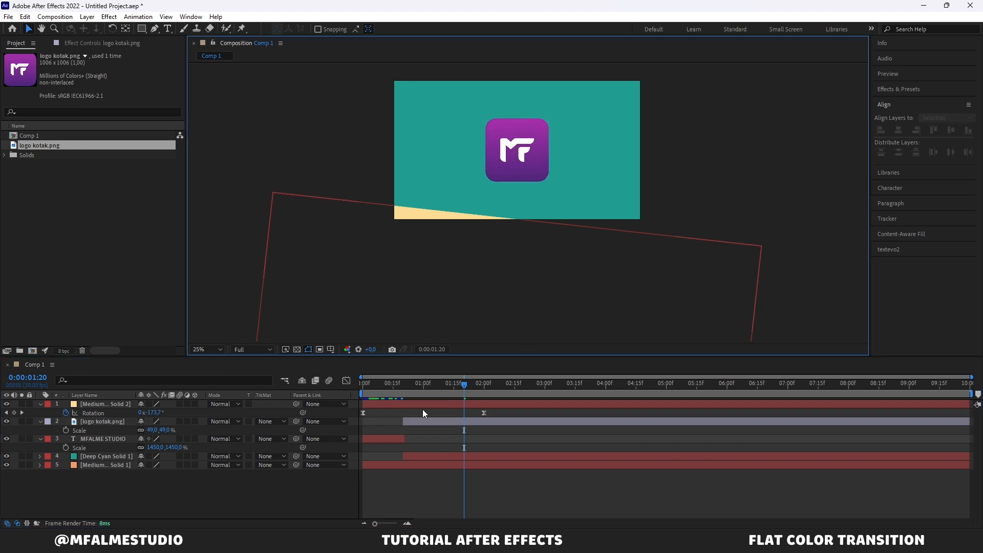
{"action": "left_click_drag", "start_coordinate": [432, 387], "coordinate": [337, 385]}
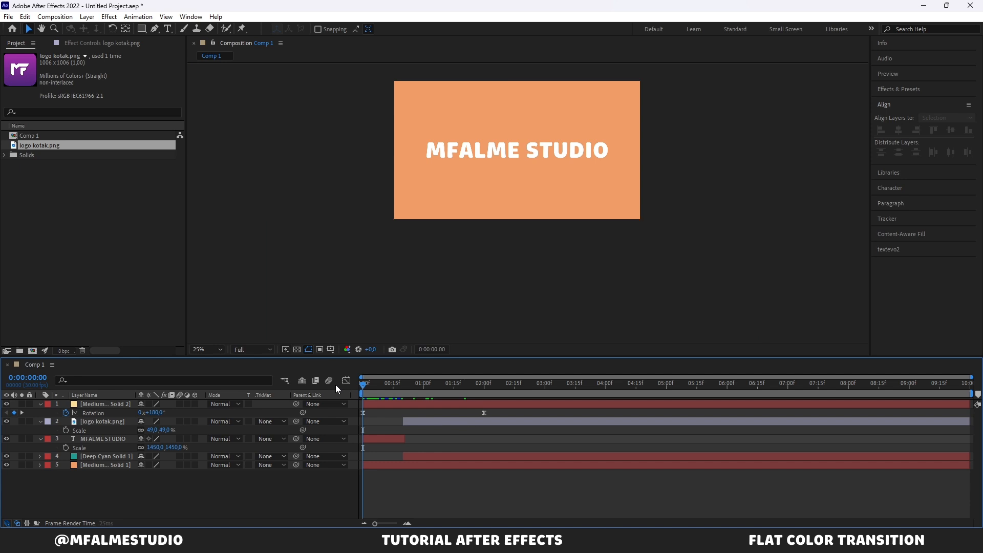
Step: Preview the transition from the start of the composition and return to frame 20
{"action": "key", "text": "space"}
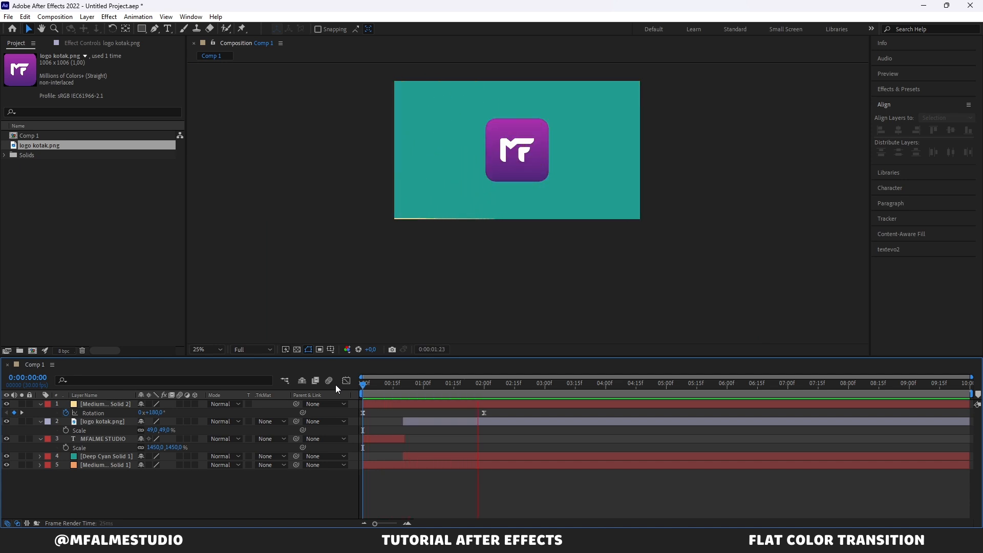
{"action": "key", "text": "space"}
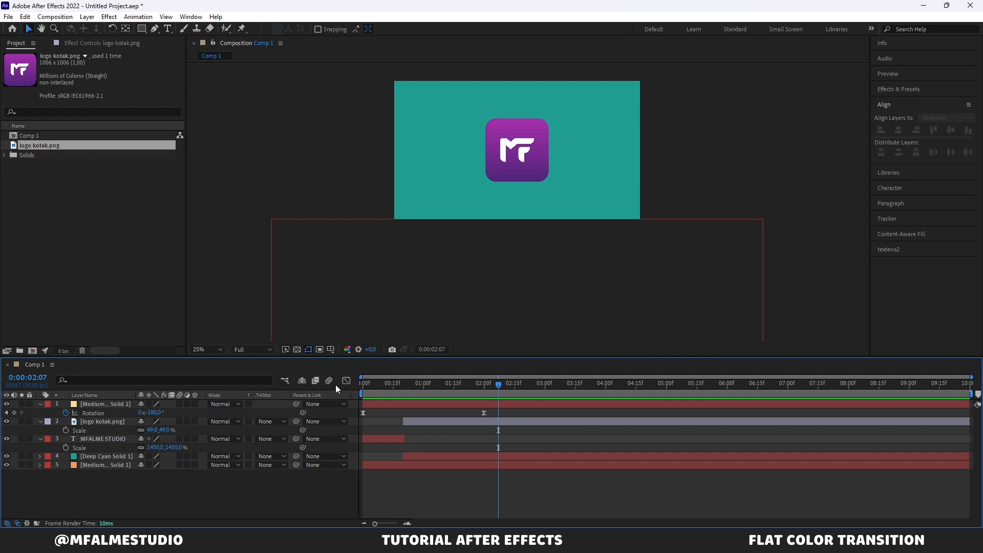
{"action": "left_click_drag", "start_coordinate": [472, 384], "coordinate": [405, 376]}
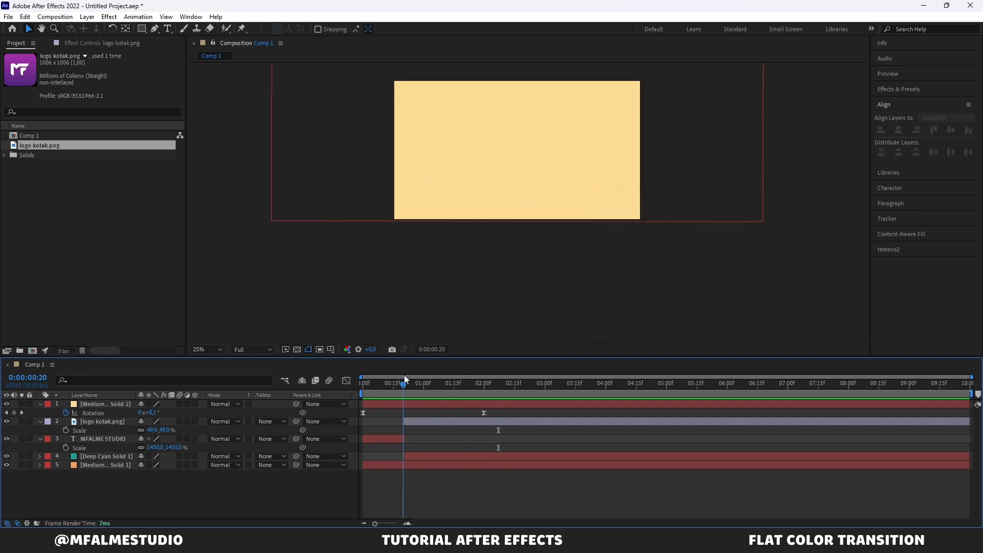
Step: Duplicate the rotating cream solid and shift the copy in time so it starts at frame 7
{"action": "left_click", "coordinate": [88, 405]}
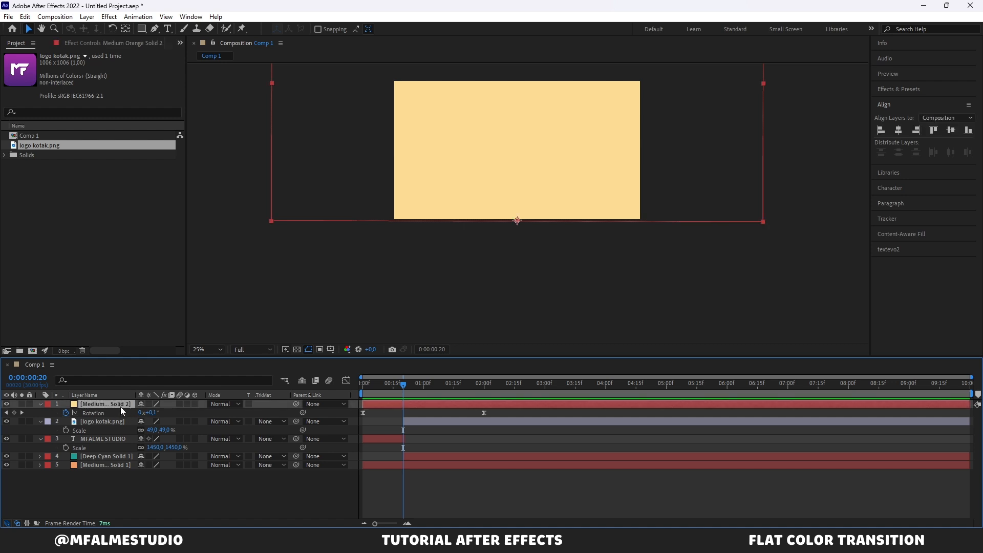
{"action": "key", "text": "ctrl+d"}
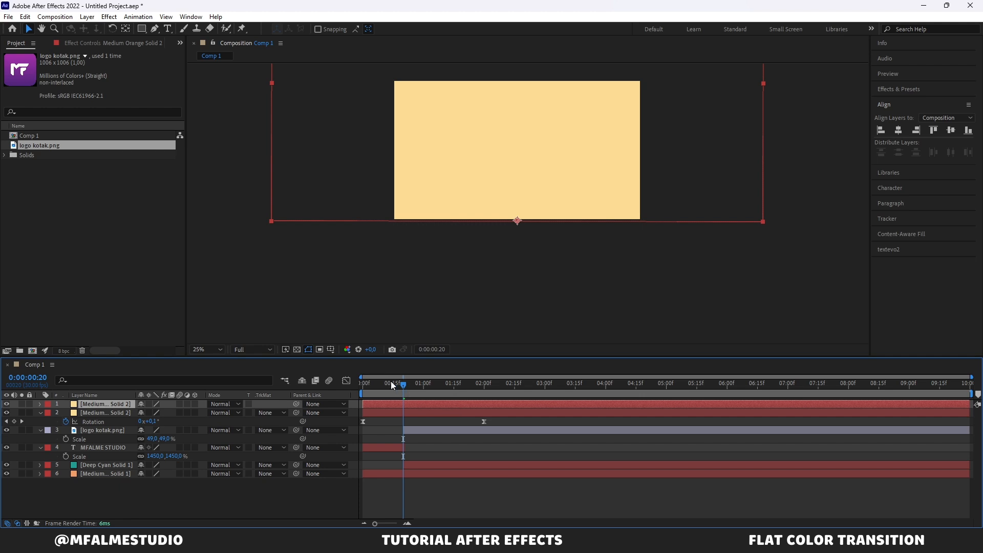
{"action": "left_click_drag", "start_coordinate": [392, 383], "coordinate": [378, 386]}
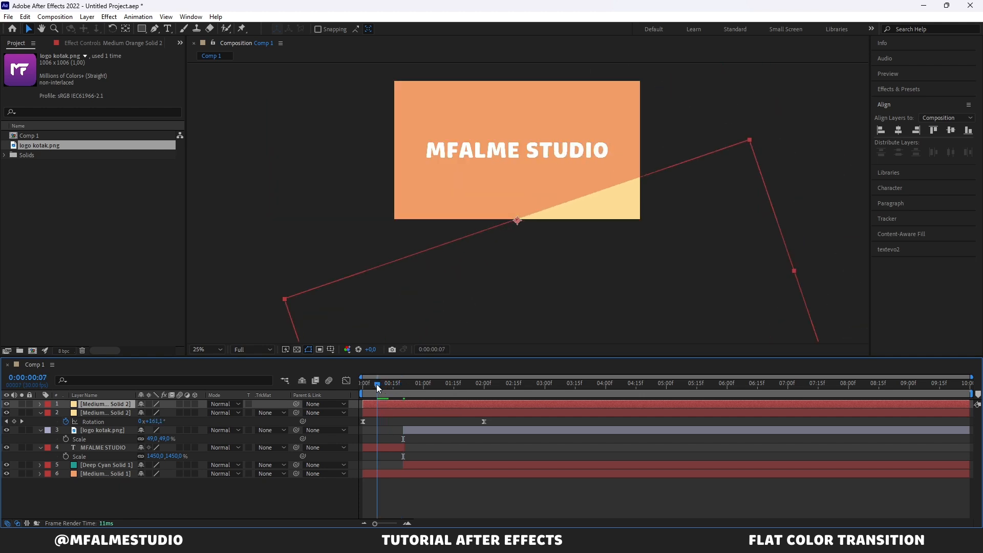
{"action": "left_click", "coordinate": [410, 404]}
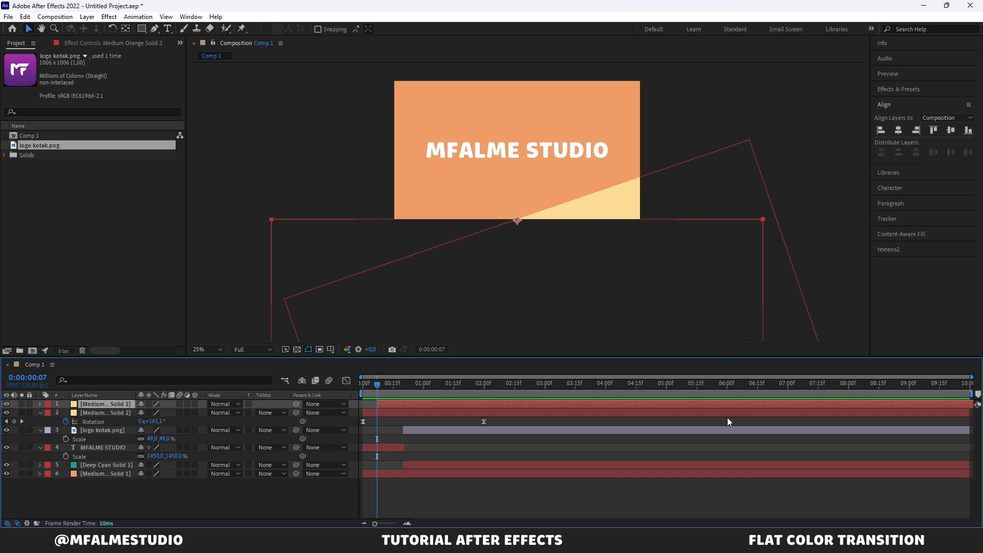
Step: Switch to the Notepad color list, copy the hex code C8CFA0 and return to After Effects
{"action": "key", "text": "alt+Tab"}
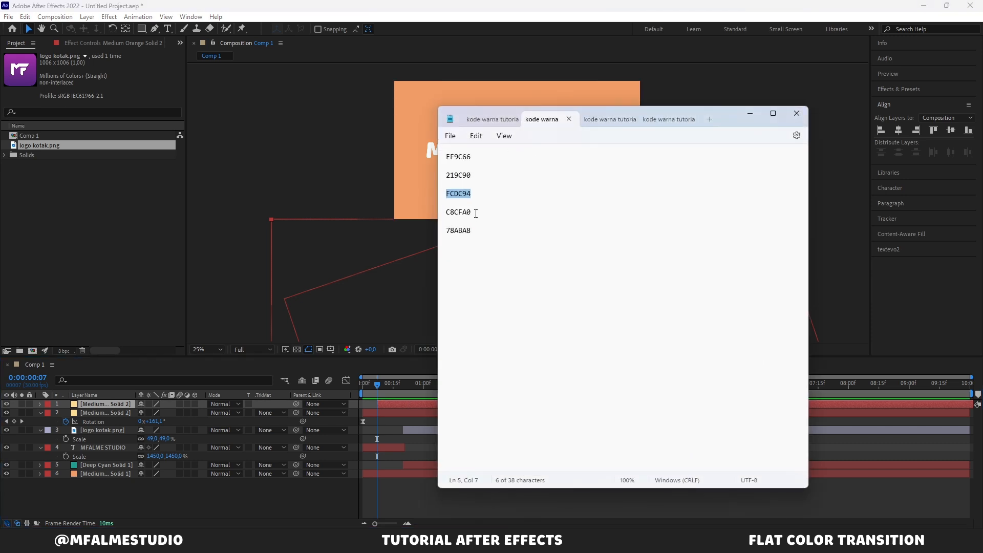
{"action": "double_click", "coordinate": [446, 213]}
{"action": "key", "text": "ctrl+c"}
{"action": "left_click", "coordinate": [750, 115]}
Step: Recolor the duplicated top solid to C8CFA0 as a new solid while viewing it at frame 25
{"action": "left_click", "coordinate": [415, 385]}
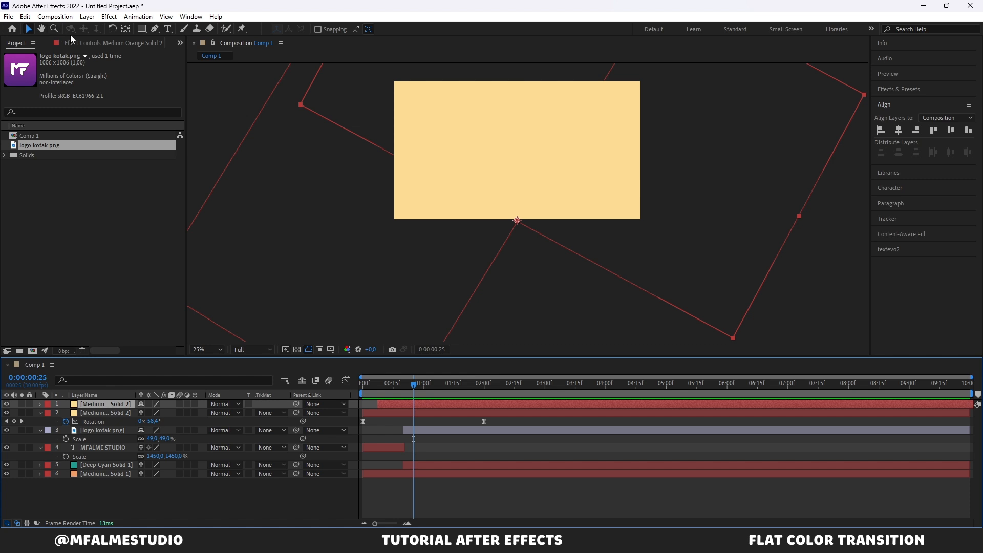
{"action": "left_click", "coordinate": [110, 43]}
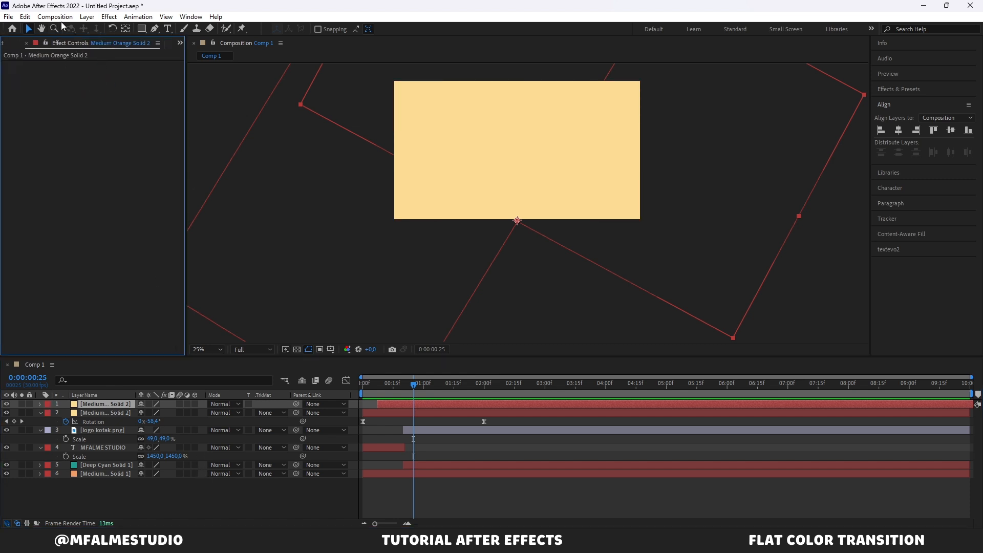
{"action": "left_click", "coordinate": [87, 16]}
{"action": "left_click", "coordinate": [96, 39]}
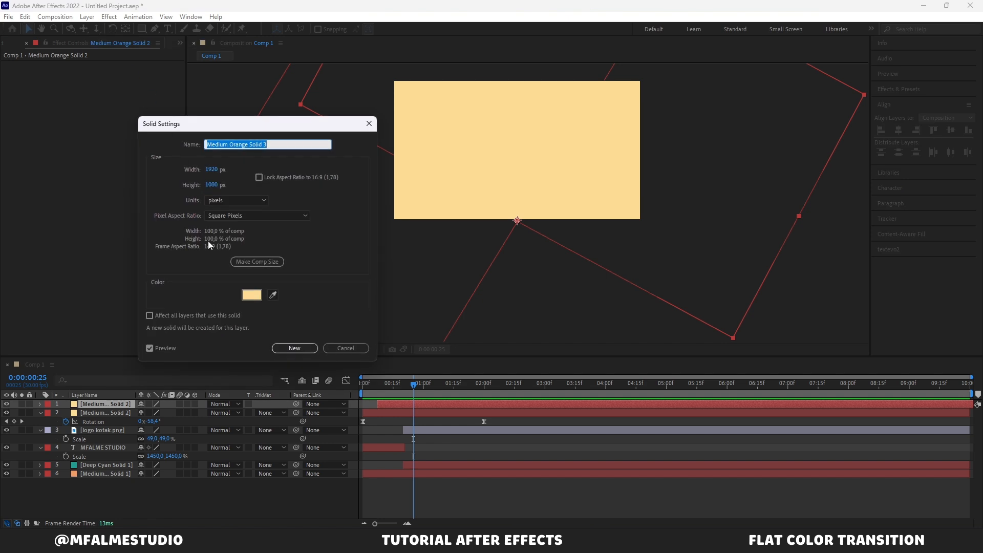
{"action": "left_click", "coordinate": [252, 296]}
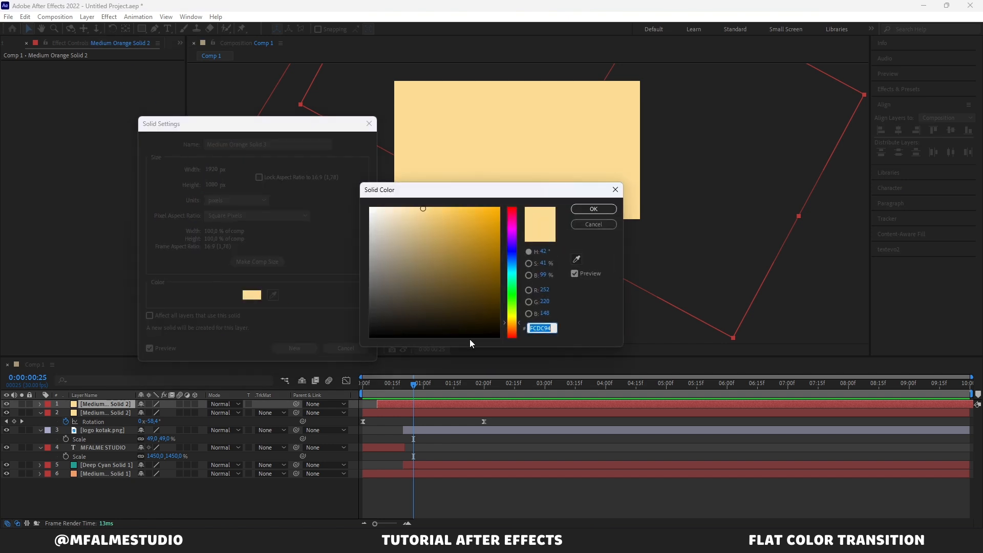
{"action": "key", "text": "ctrl+v"}
{"action": "left_click", "coordinate": [592, 209]}
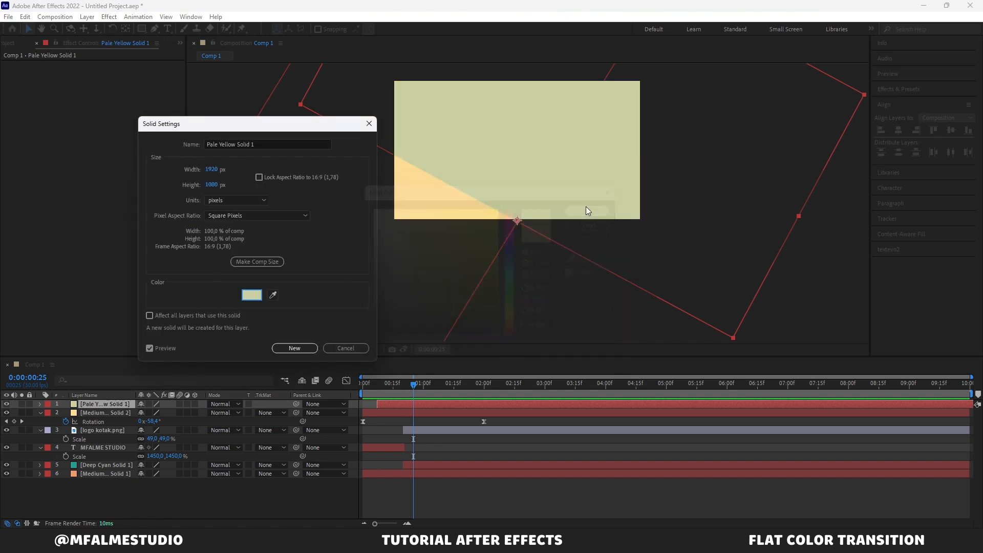
{"action": "left_click", "coordinate": [297, 348]}
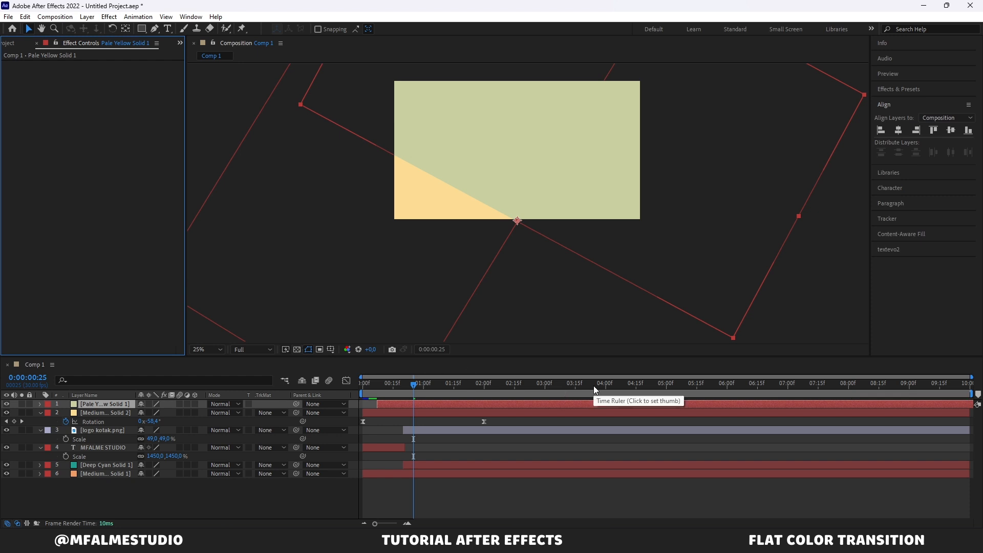
Step: Duplicate the pale yellow solid and shift the copy in time so it starts at about frame 14
{"action": "left_click", "coordinate": [112, 405]}
{"action": "key", "text": "ctrl+d"}
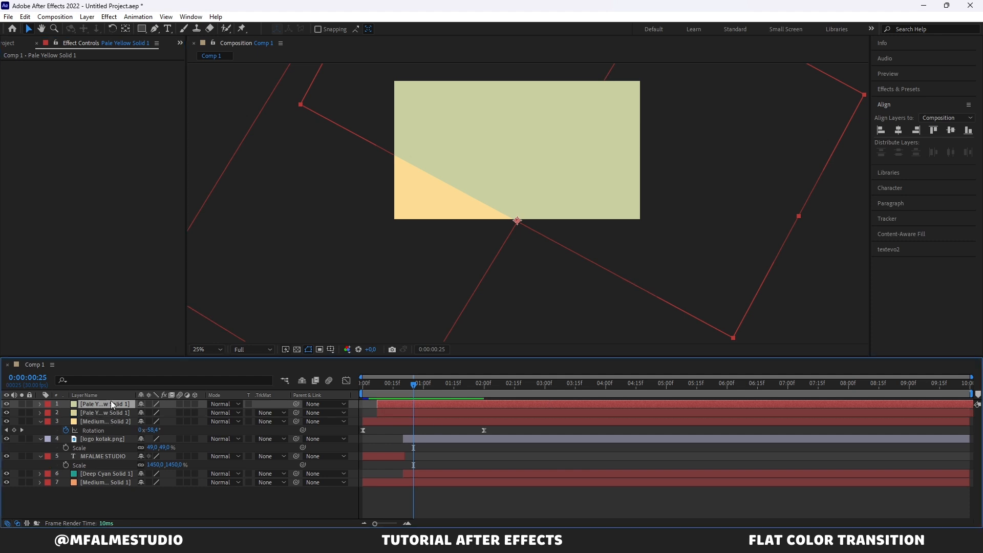
{"action": "mouse_move", "coordinate": [414, 385]}
{"action": "left_mouse_down"}
{"action": "mouse_move", "coordinate": [389, 380]}
{"action": "mouse_move", "coordinate": [414, 405]}
{"action": "mouse_move", "coordinate": [415, 387]}
{"action": "left_mouse_up"}
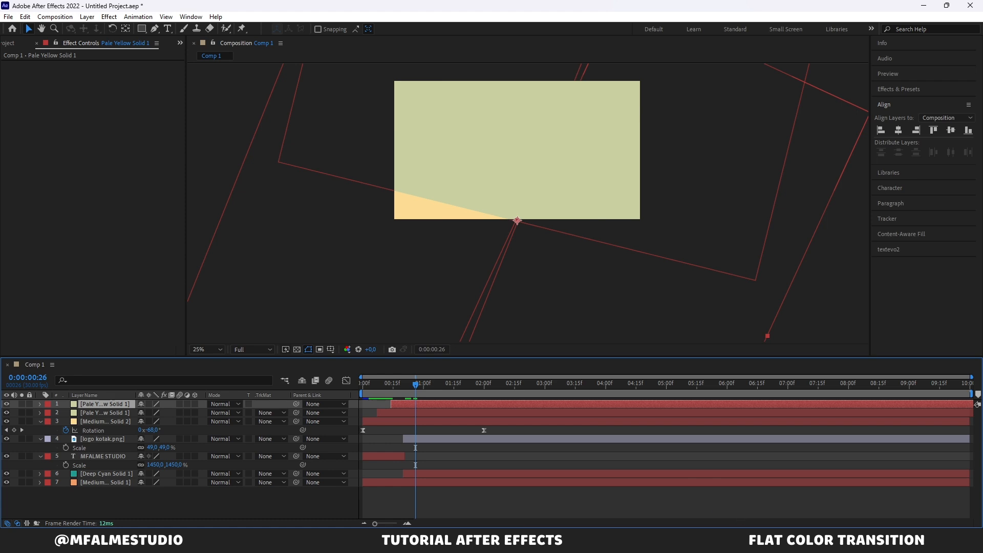
Step: Switch to the Notepad color list, copy the hex code 78ABA8 and return to After Effects
{"action": "key", "text": "alt+Tab"}
{"action": "double_click", "coordinate": [463, 231]}
{"action": "key", "text": "ctrl+c"}
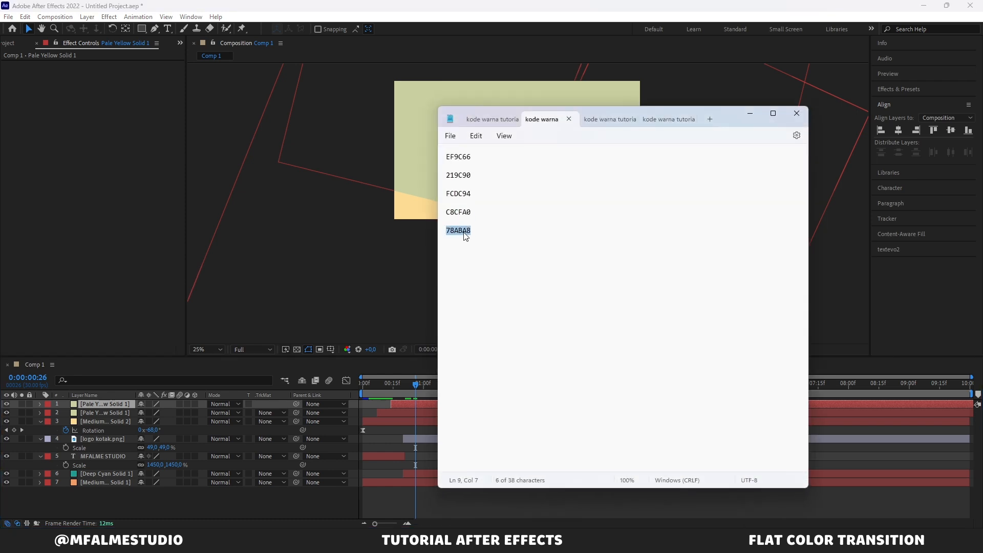
{"action": "left_click", "coordinate": [750, 113]}
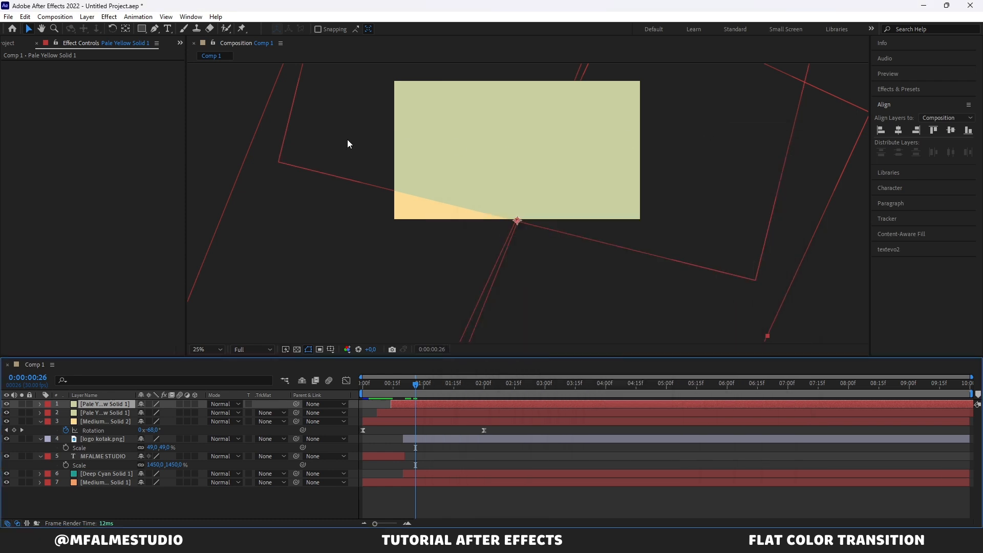
Step: Recolor the newest top copy of the pale yellow solid to 78ABA8 as a new solid
{"action": "left_click", "coordinate": [86, 17]}
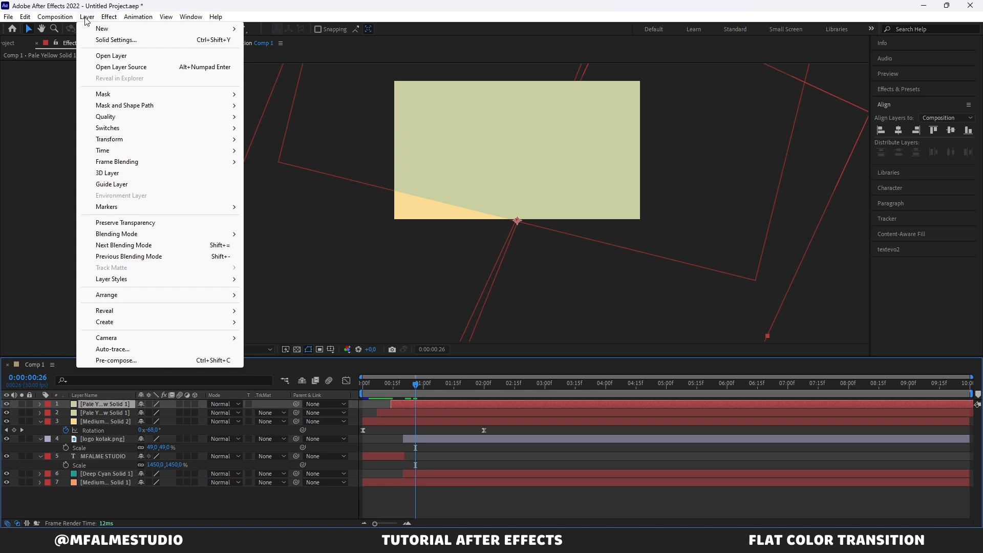
{"action": "left_click", "coordinate": [106, 40]}
{"action": "left_click", "coordinate": [259, 296]}
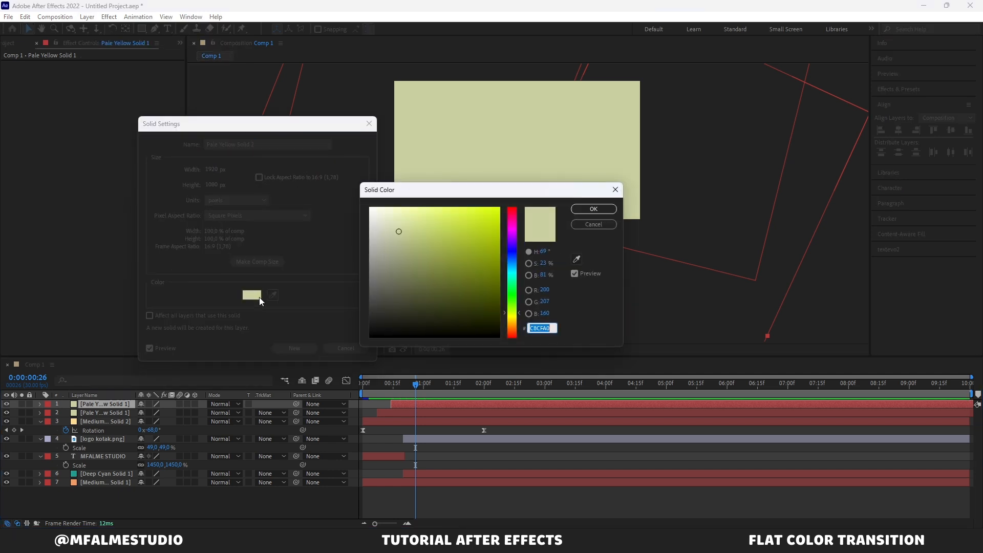
{"action": "key", "text": "ctrl+v"}
{"action": "left_click", "coordinate": [596, 211]}
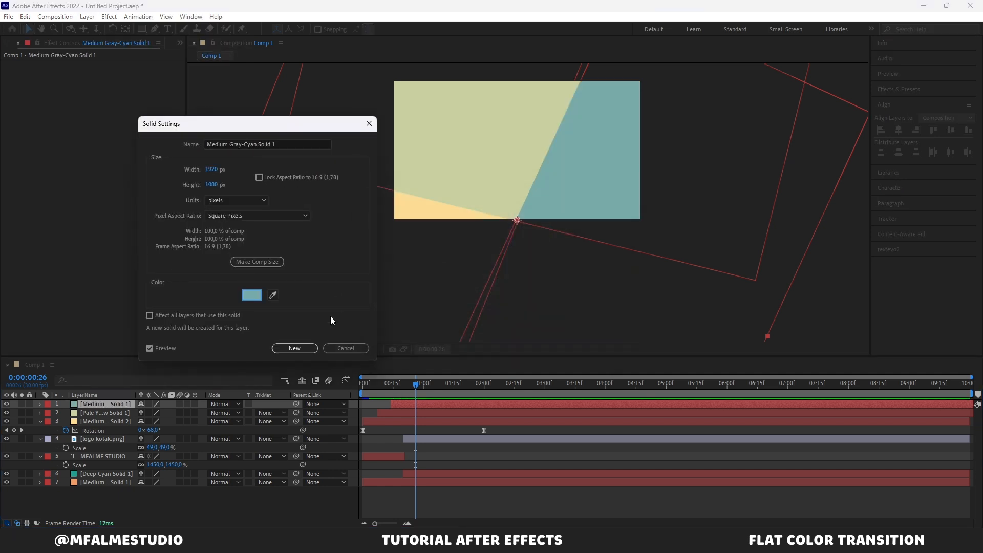
{"action": "left_click", "coordinate": [306, 348]}
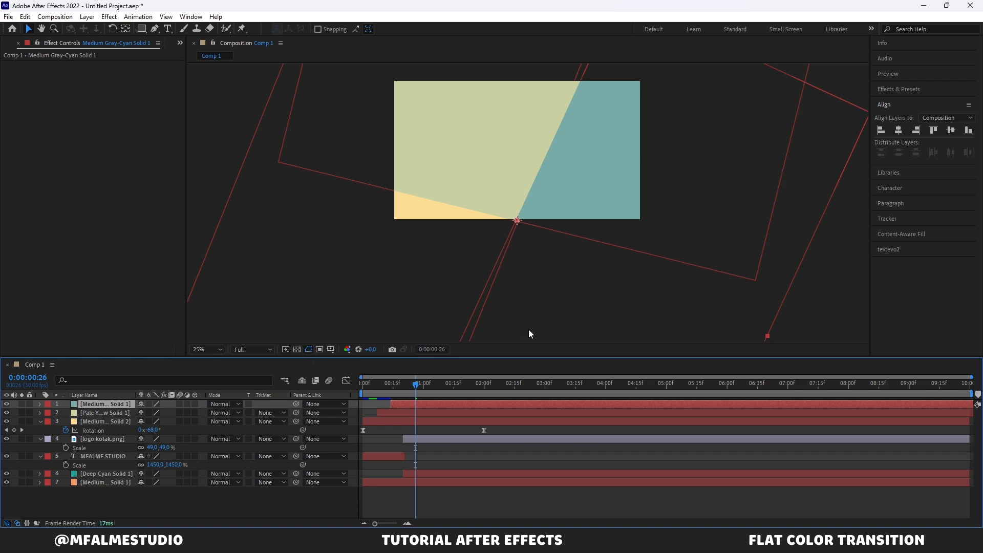
Step: Preview the three-color transition from the start and go to frame 24, where all three colors overlap
{"action": "left_click_drag", "start_coordinate": [393, 383], "coordinate": [332, 388]}
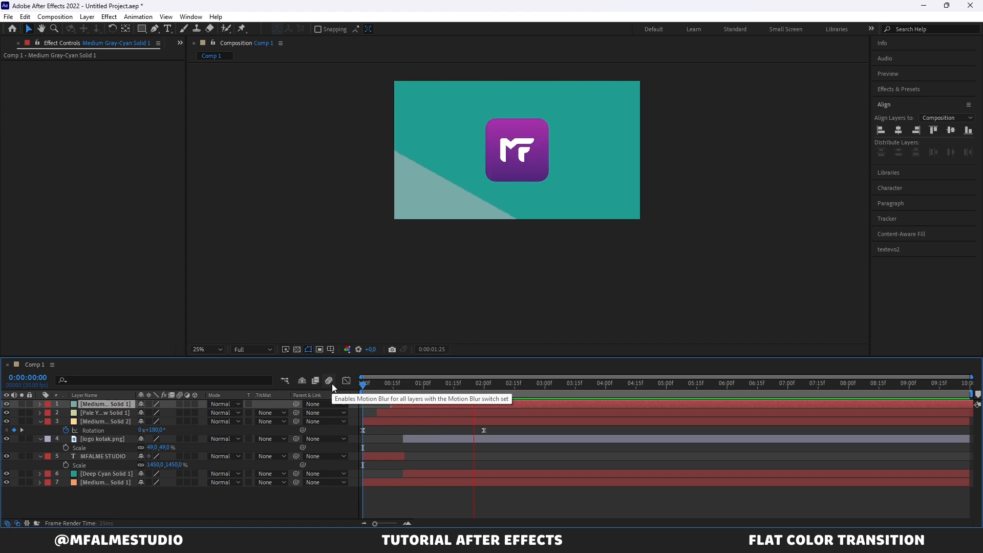
{"action": "key", "text": "space"}
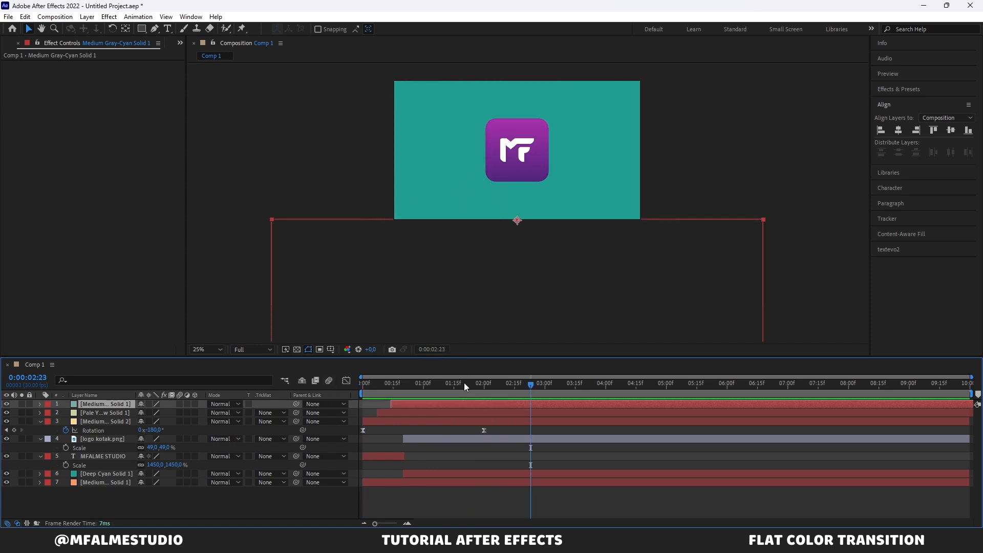
{"action": "left_click_drag", "start_coordinate": [464, 383], "coordinate": [410, 388]}
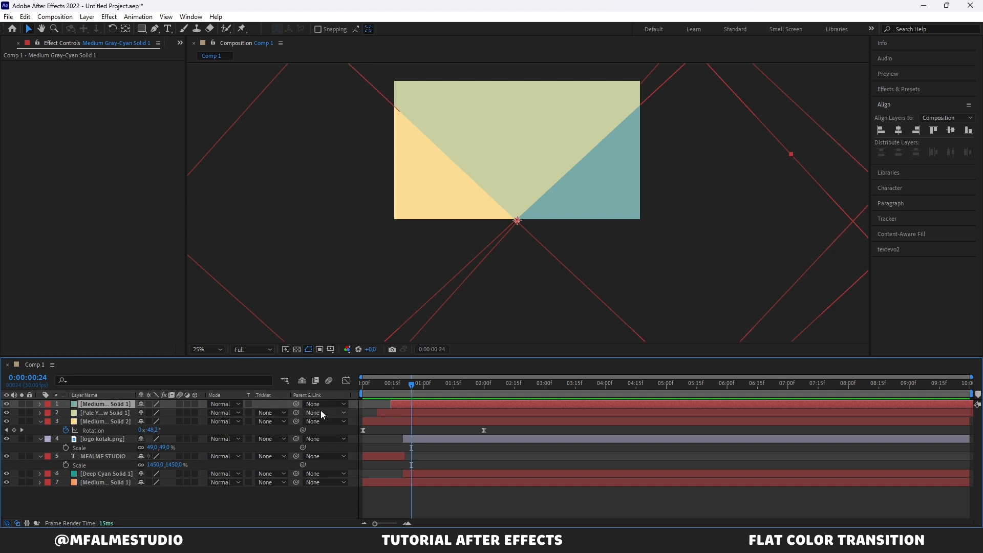
Step: Add a Drop Shadow layer style to the Pale Yellow solid
{"action": "left_click", "coordinate": [103, 413]}
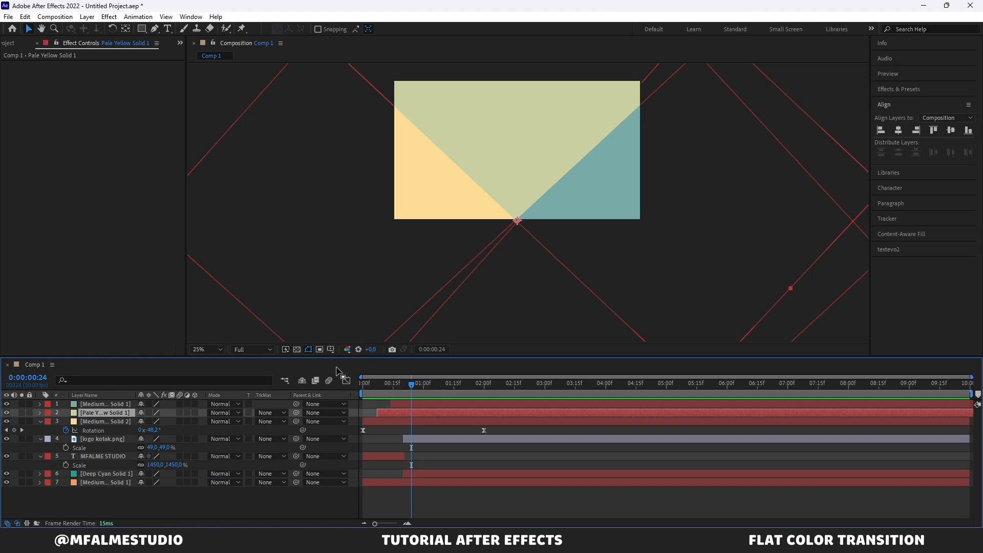
{"action": "right_click", "coordinate": [115, 414]}
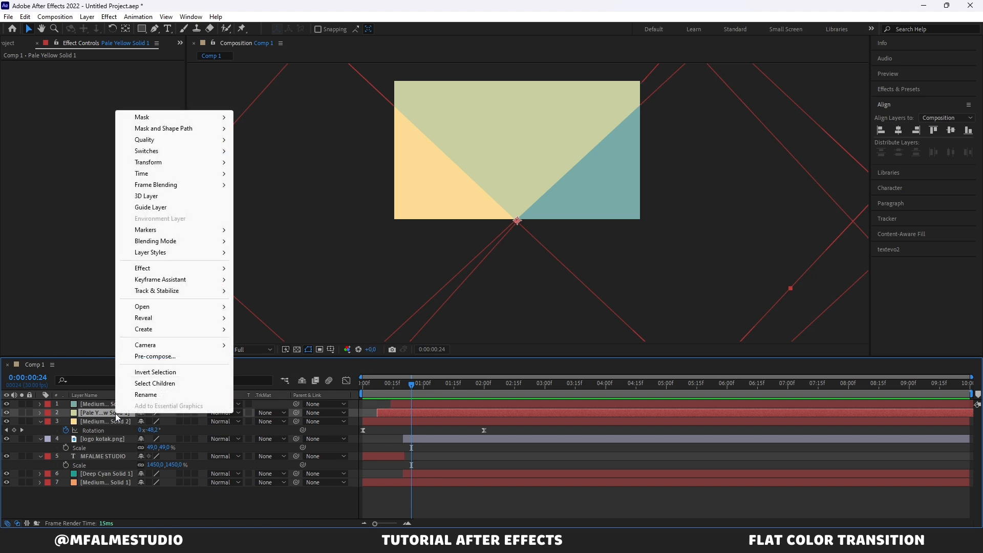
{"action": "mouse_move", "coordinate": [219, 253]}
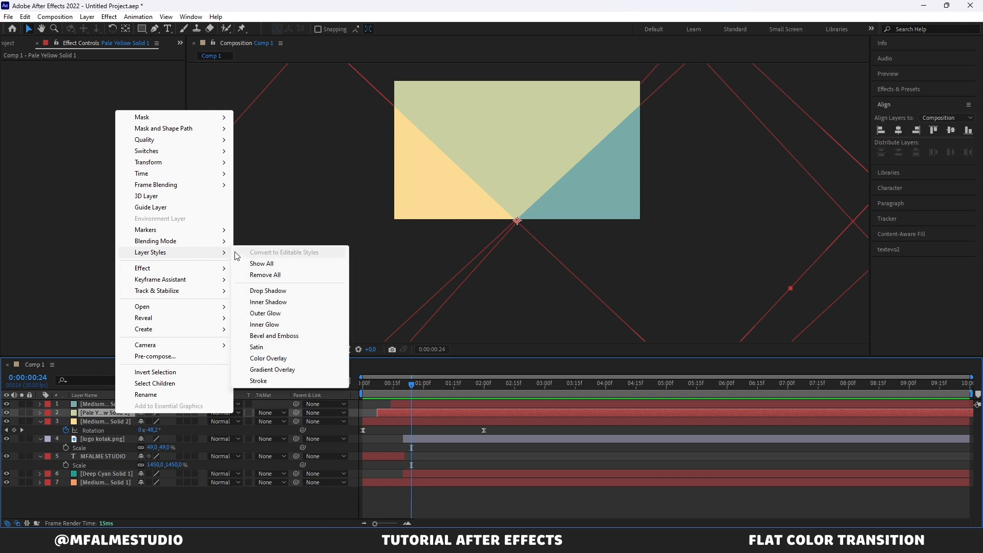
{"action": "left_click", "coordinate": [300, 291]}
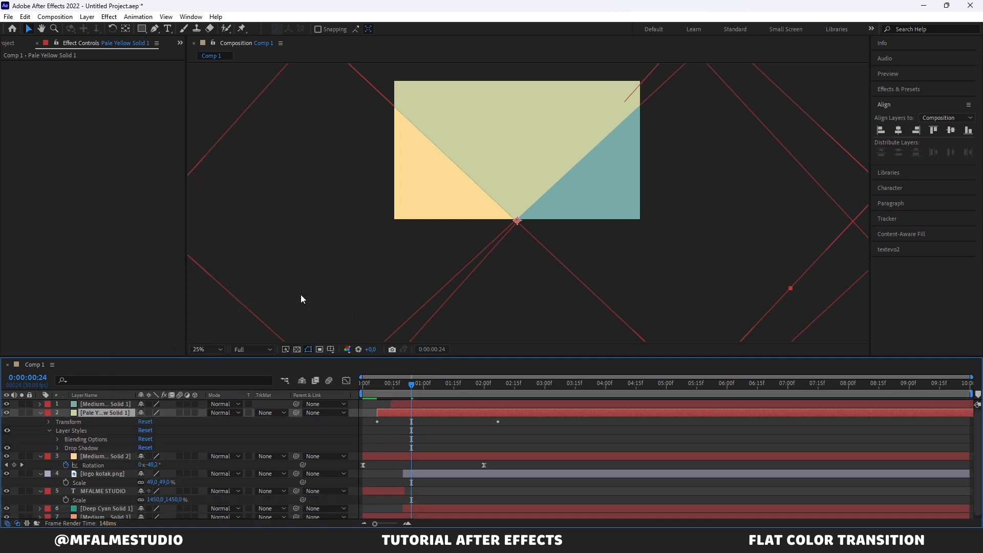
Step: Set the Pale Yellow solid's drop shadow size to 40 and its opacity to 55%
{"action": "left_click", "coordinate": [58, 448]}
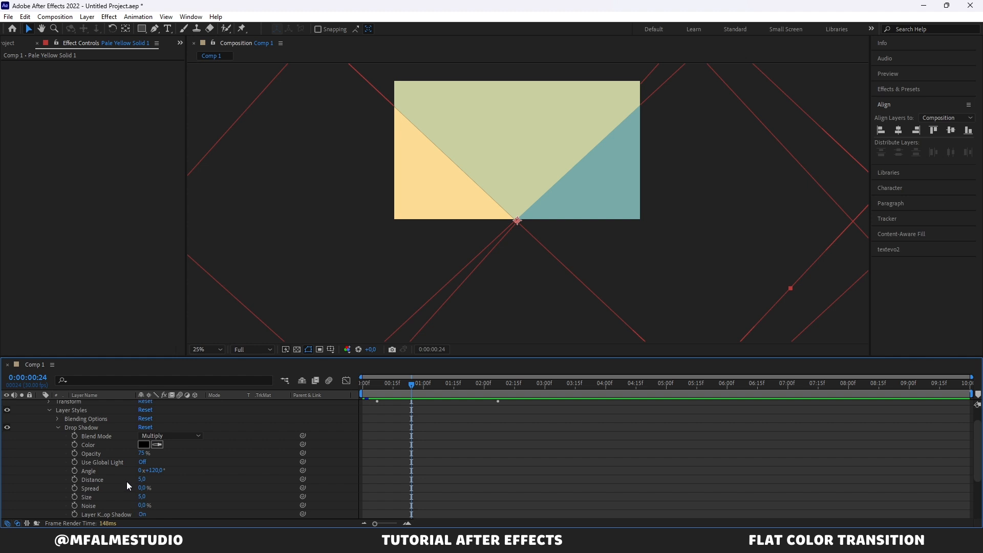
{"action": "left_click", "coordinate": [142, 497]}
{"action": "type", "text": "40"}
{"action": "key", "text": "Return"}
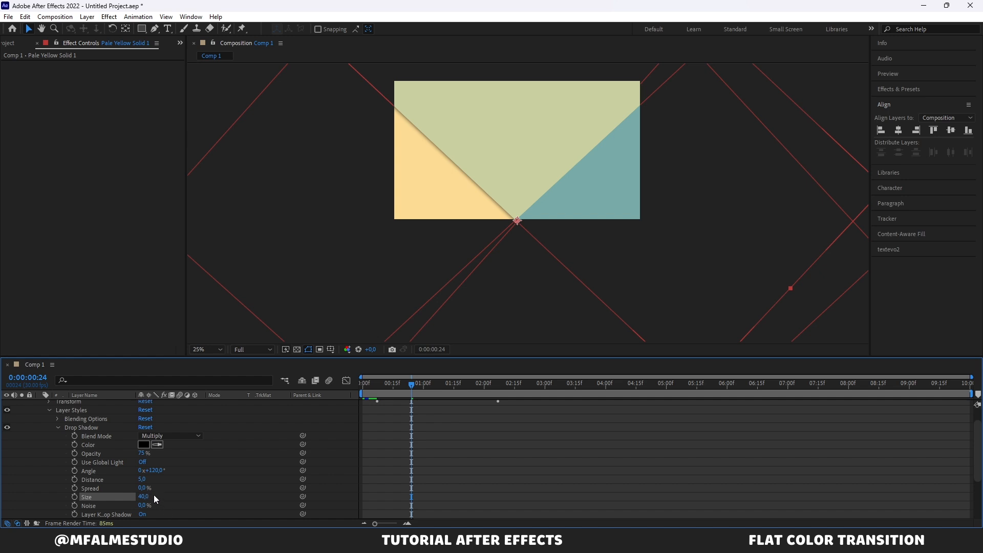
{"action": "left_click", "coordinate": [141, 454]}
{"action": "type", "text": "55"}
{"action": "key", "text": "Return"}
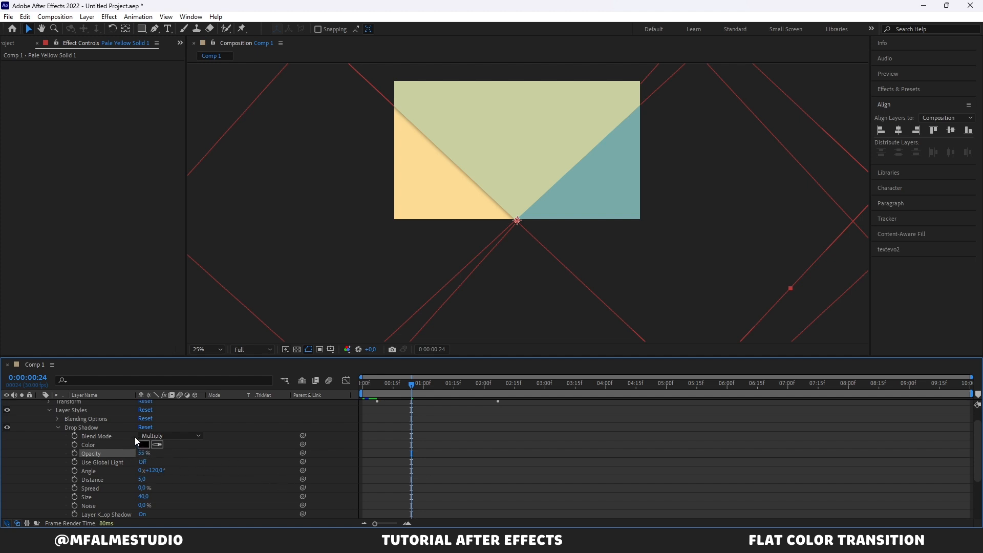
Step: Copy the Pale Yellow solid's layer styles onto the Medium Gray-Cyan solid
{"action": "left_click", "coordinate": [92, 410]}
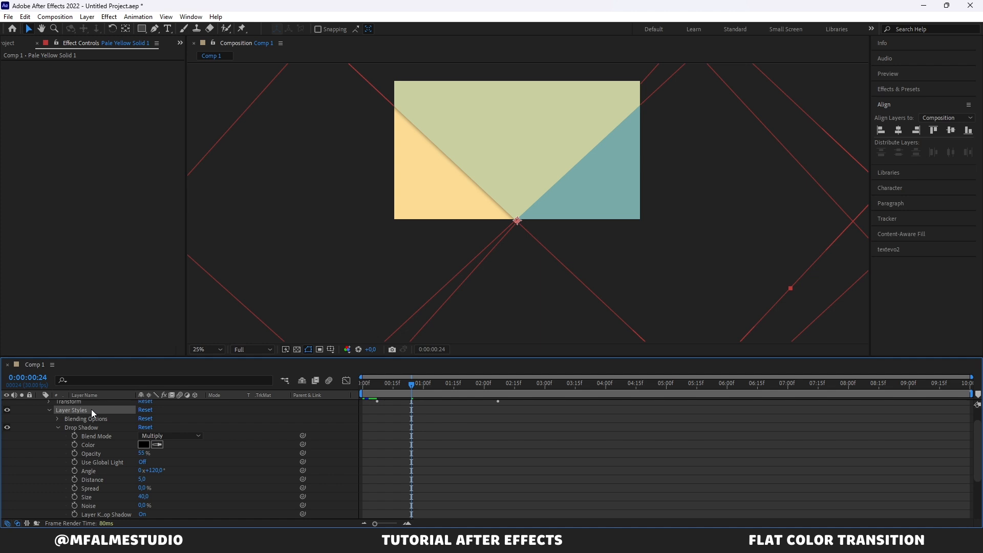
{"action": "scroll", "coordinate": [88, 423], "scroll_direction": "up", "scroll_amount": 2}
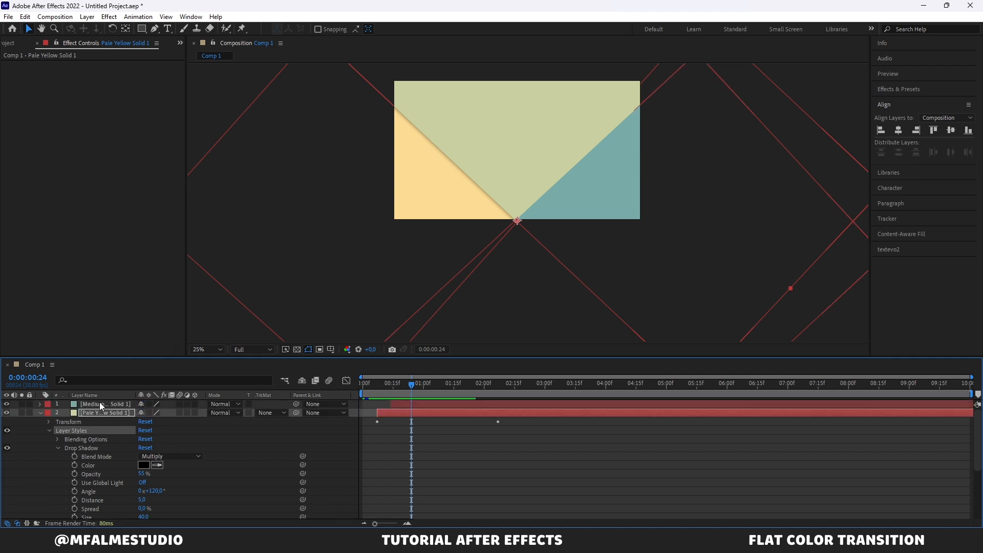
{"action": "left_click", "coordinate": [101, 405]}
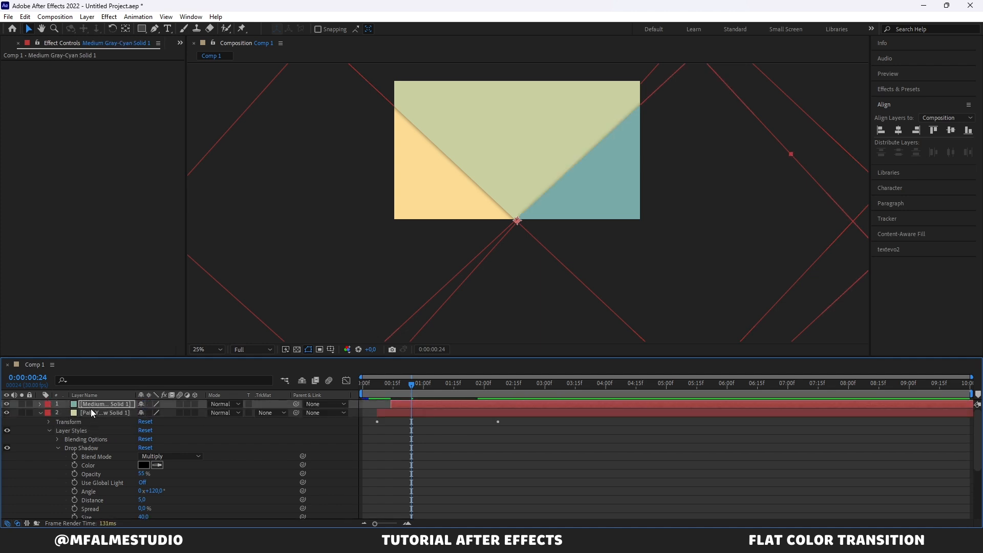
Step: Paste the copied drop shadow layer style onto Medium Orange Solid 2, the third layer
{"action": "left_click", "coordinate": [41, 412]}
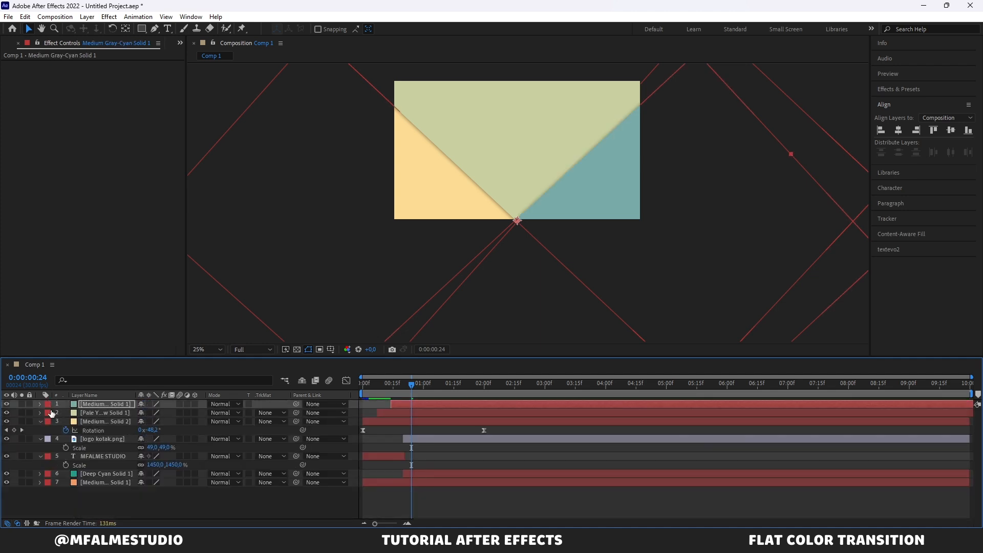
{"action": "left_click", "coordinate": [108, 422]}
{"action": "key", "text": "ctrl+v"}
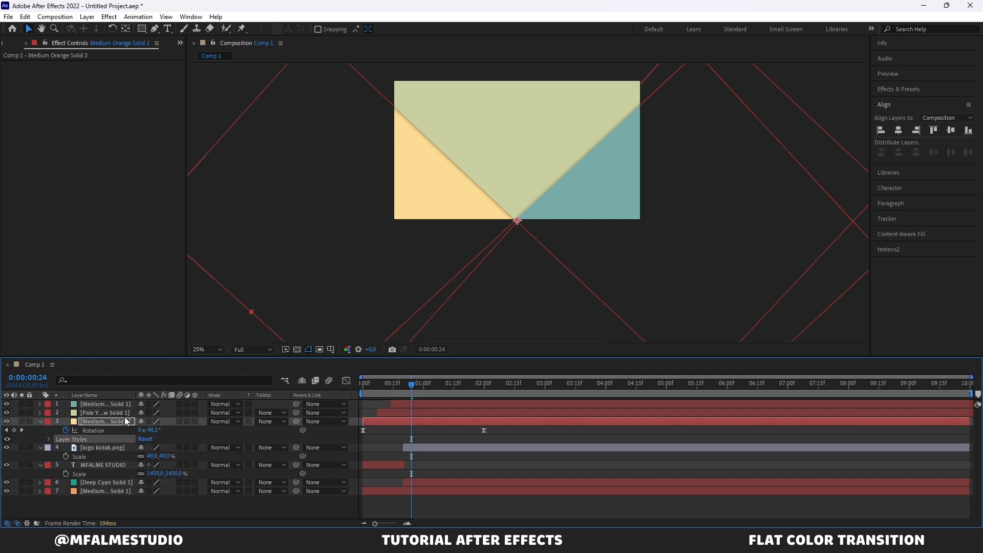
Step: Set the work area to end at 0:00:02:15 and preview the transition
{"action": "mouse_move", "coordinate": [503, 387]}
{"action": "left_mouse_down"}
{"action": "mouse_move", "coordinate": [544, 389]}
{"action": "mouse_move", "coordinate": [520, 393]}
{"action": "mouse_move", "coordinate": [515, 384]}
{"action": "left_mouse_up"}
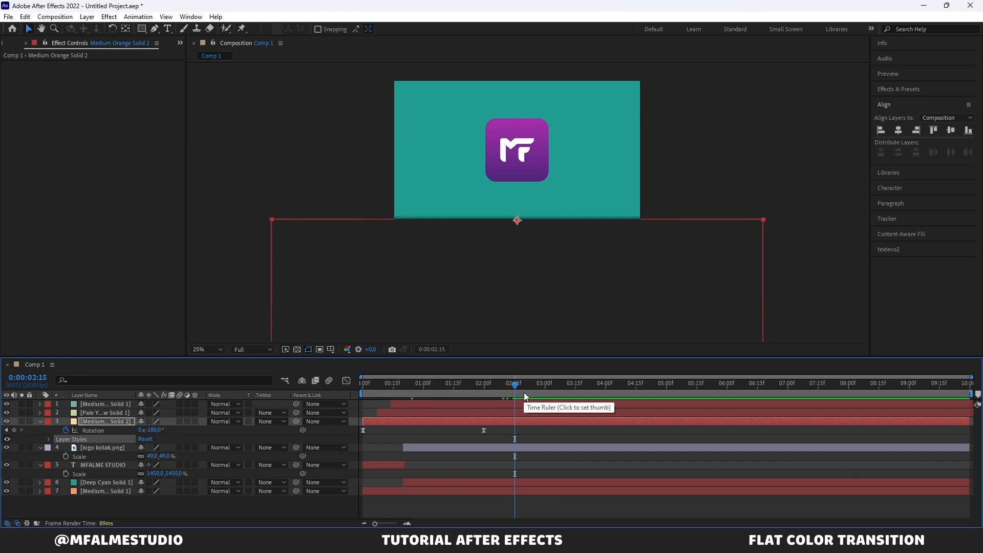
{"action": "key", "text": "n"}
{"action": "key", "text": "space"}
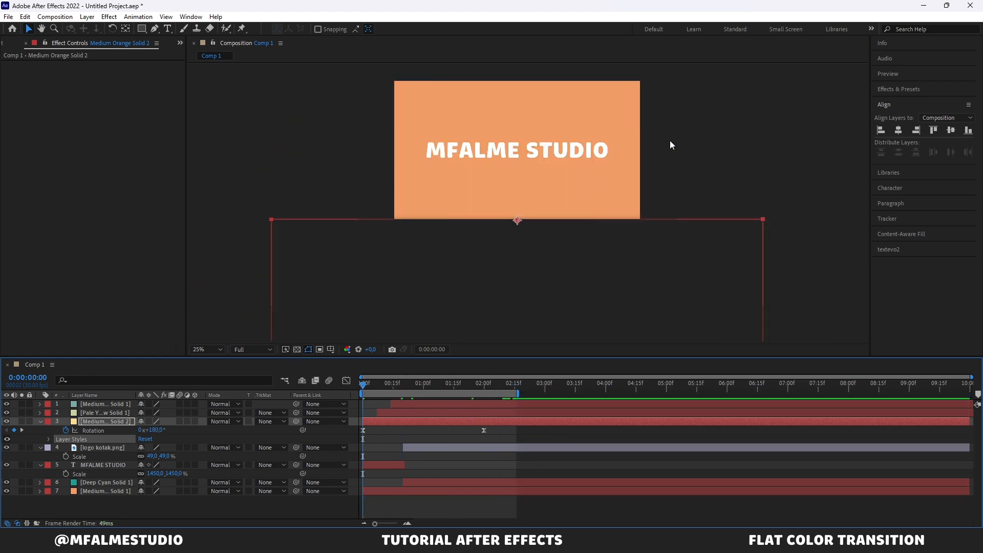
Step: Enlarge the composition view to 50% and play the transition from the first frame to check the drop shadows
{"action": "key", "text": "h"}
{"action": "left_click_drag", "start_coordinate": [674, 152], "coordinate": [678, 180]}
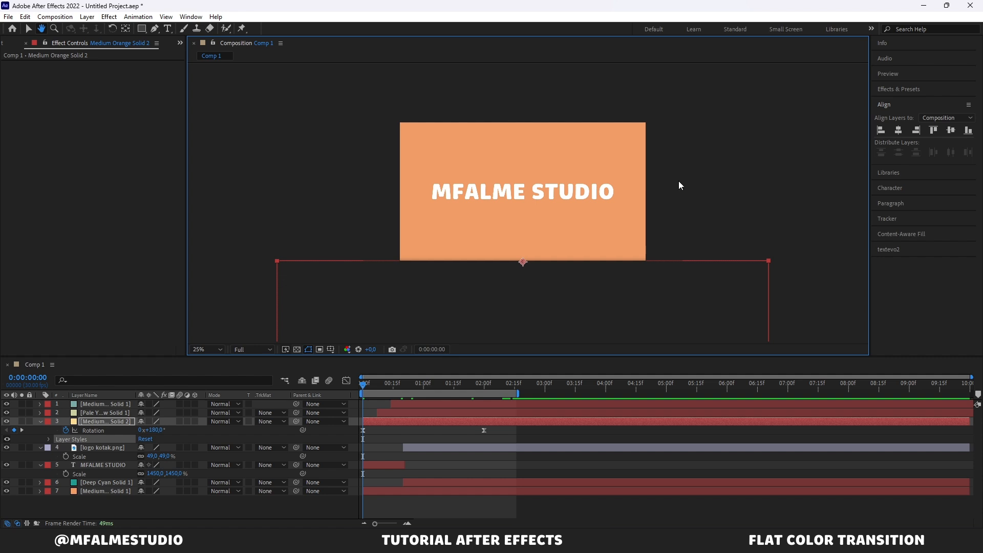
{"action": "key", "text": "v"}
{"action": "key", "text": "period"}
{"action": "key", "text": "h"}
{"action": "mouse_move", "coordinate": [781, 154]}
{"action": "left_mouse_down"}
{"action": "mouse_move", "coordinate": [784, 183]}
{"action": "mouse_move", "coordinate": [785, 173]}
{"action": "left_mouse_up"}
{"action": "left_click", "coordinate": [334, 393]}
{"action": "key", "text": "v"}
{"action": "key", "text": "space"}
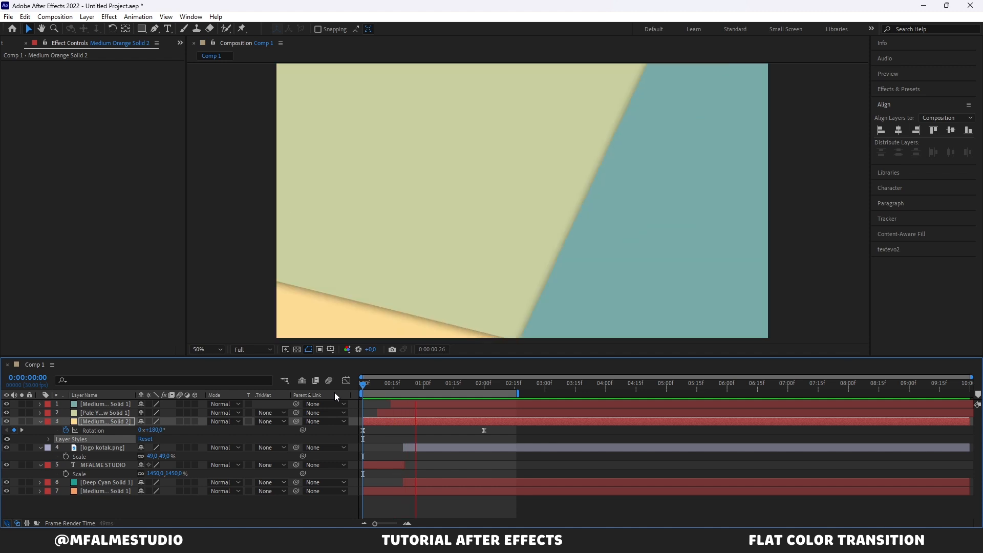
{"action": "key", "text": "space"}
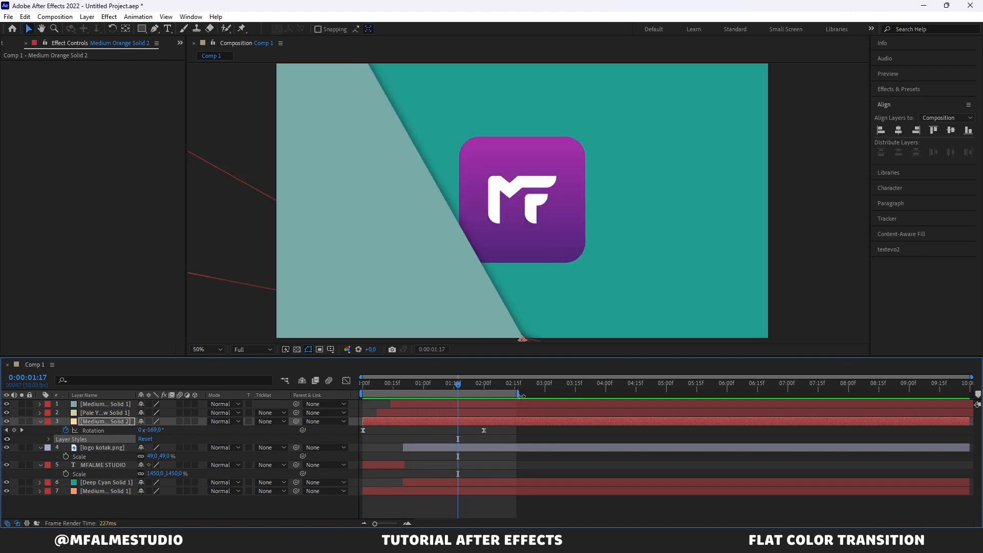
Step: Extend the end of the work area to about 0:00:03:00 and replay the transition
{"action": "left_click_drag", "start_coordinate": [521, 396], "coordinate": [549, 398]}
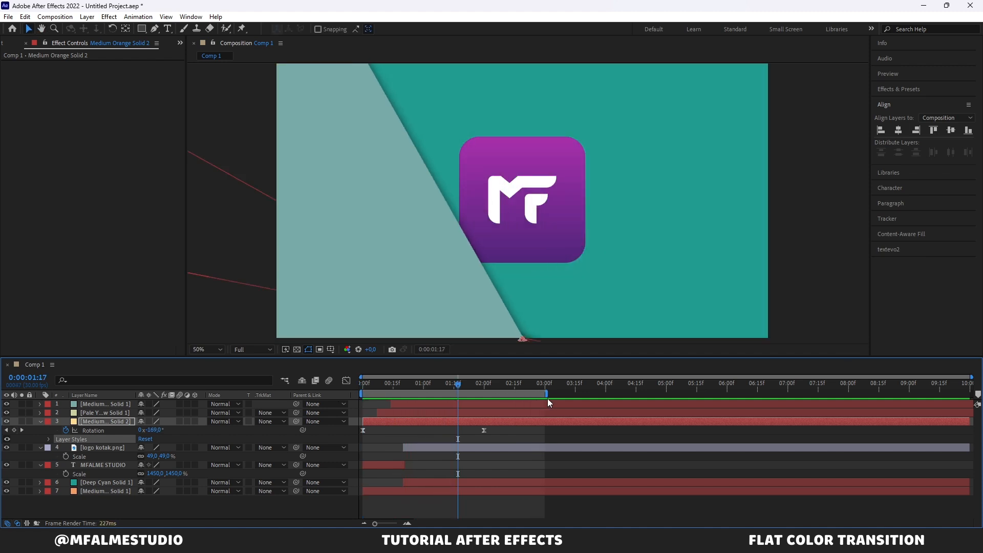
{"action": "key", "text": "space"}
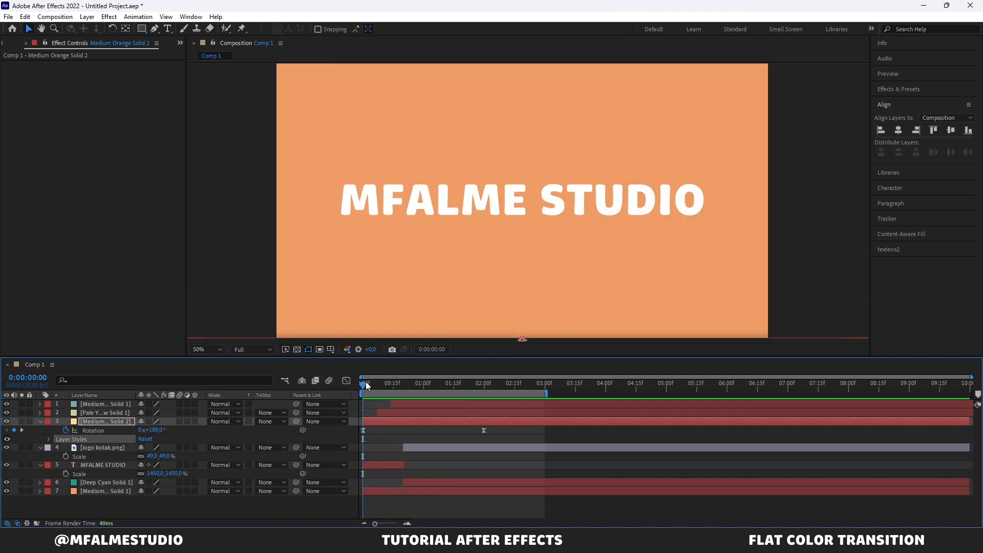
Step: Shift the three rotating color solids later together so the first one starts at frame 7, and preview from the start
{"action": "left_click_drag", "start_coordinate": [366, 382], "coordinate": [422, 404]}
{"action": "left_click", "coordinate": [407, 404], "text": "shift"}
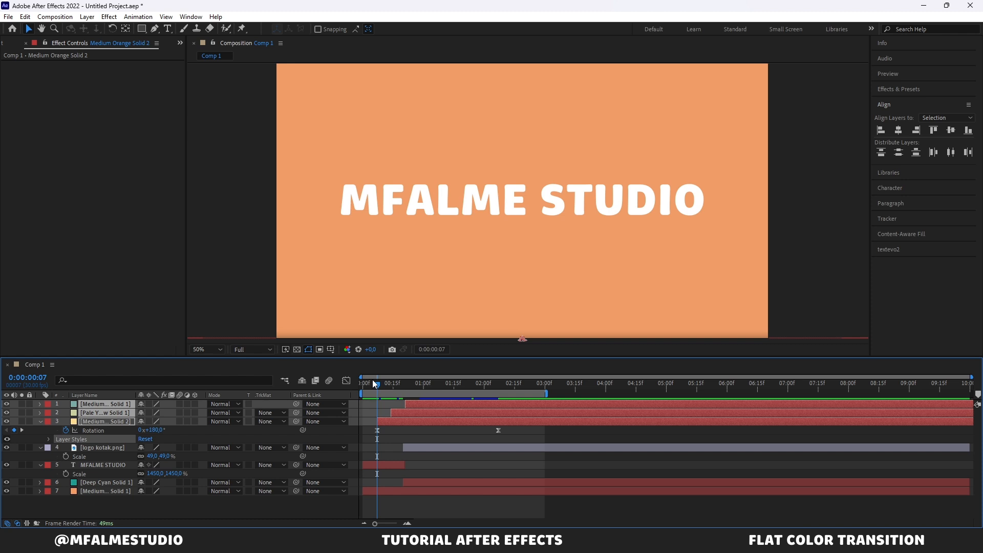
{"action": "key", "text": "Home"}
{"action": "key", "text": "space"}
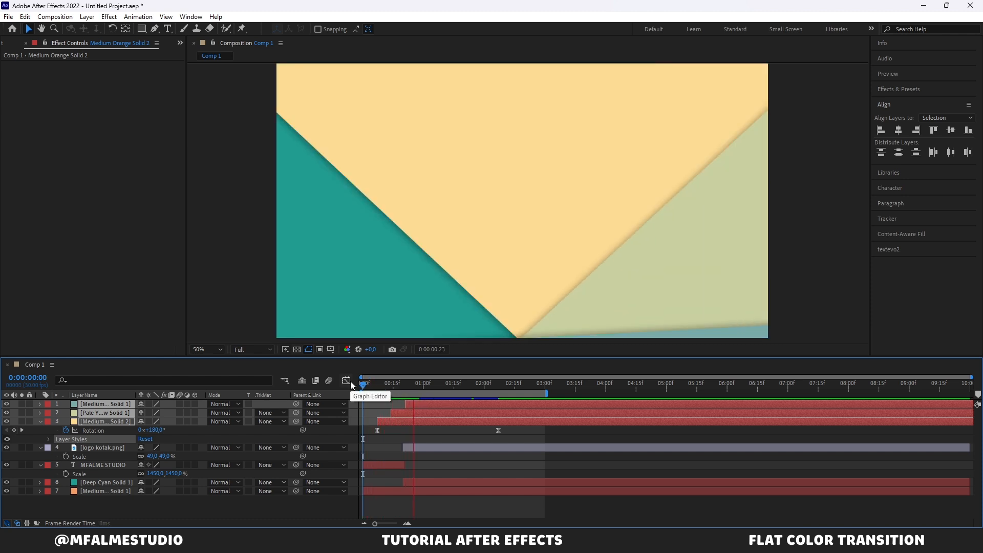
{"action": "key", "text": "space"}
Step: Extend the MFALME STUDIO text layer to end at frame 27, where the colors cover the whole frame
{"action": "left_click_drag", "start_coordinate": [377, 380], "coordinate": [416, 380]}
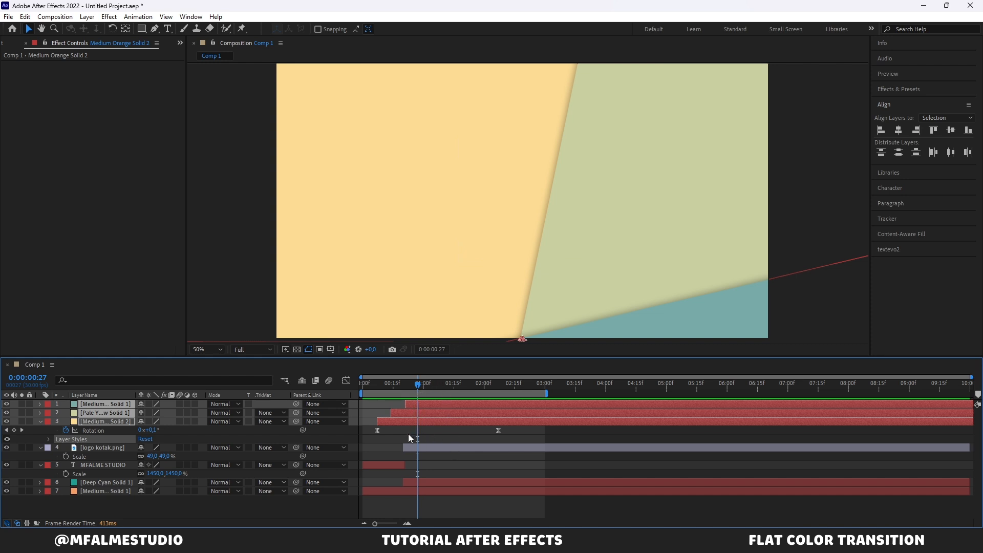
{"action": "left_click", "coordinate": [420, 385]}
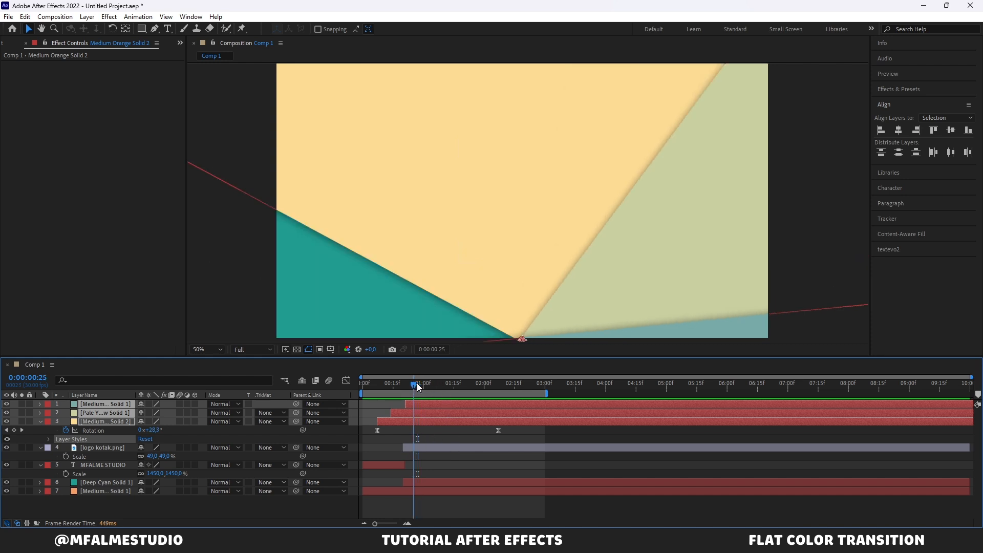
{"action": "left_click_drag", "start_coordinate": [420, 385], "coordinate": [420, 384]}
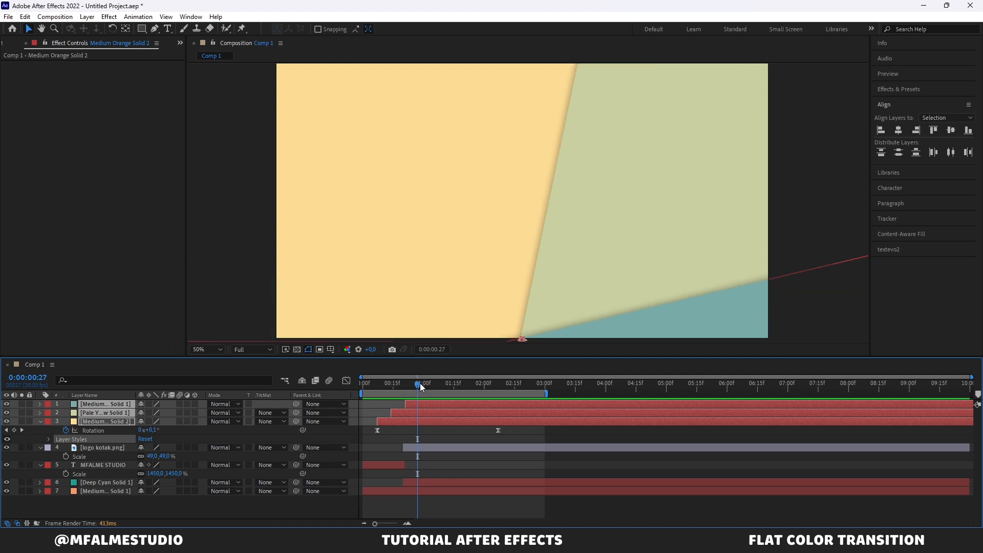
{"action": "left_click", "coordinate": [395, 465]}
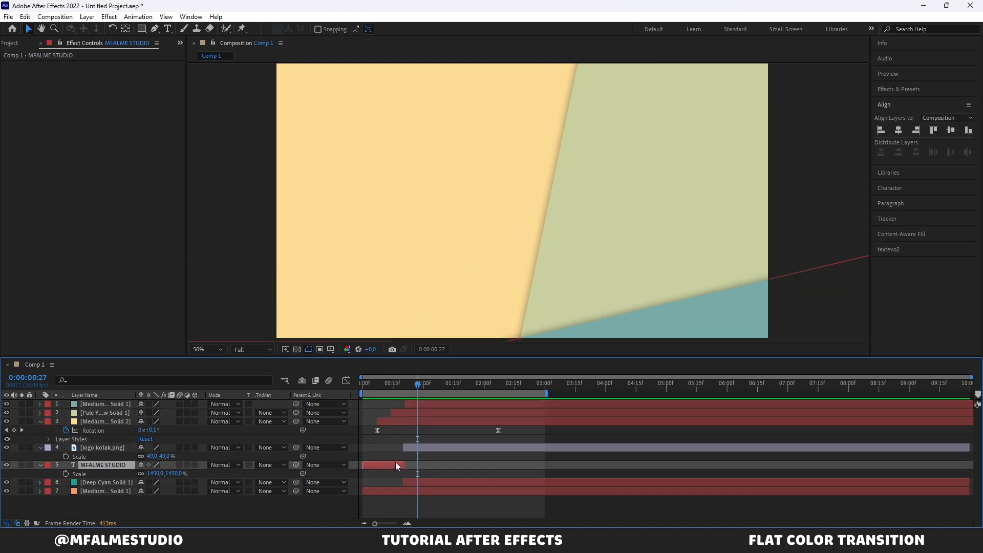
{"action": "key", "text": "alt+]"}
Step: Move the logo kotak.png and Deep Cyan Solid layers to start at frame 27, and preview from the start
{"action": "left_click", "coordinate": [441, 449]}
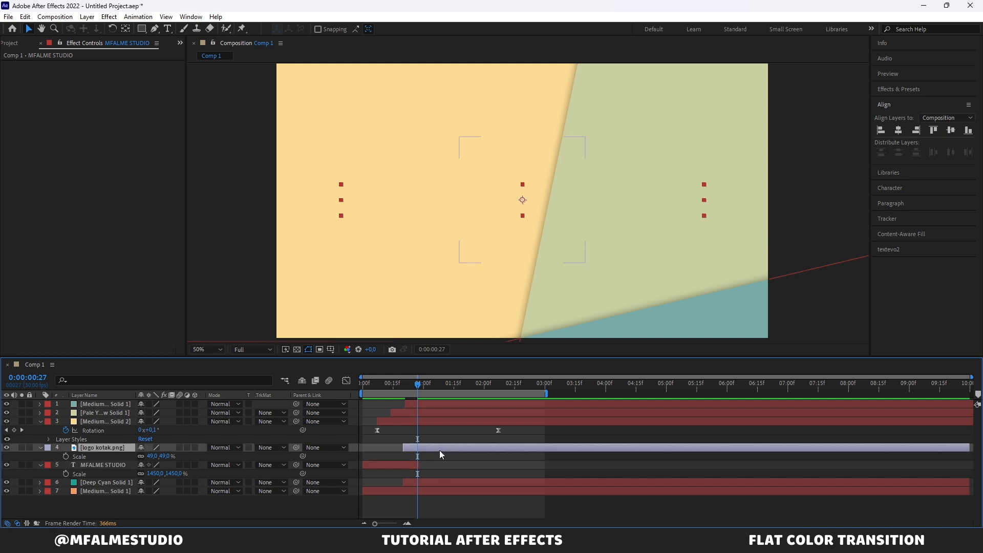
{"action": "left_click", "coordinate": [428, 484], "text": "ctrl"}
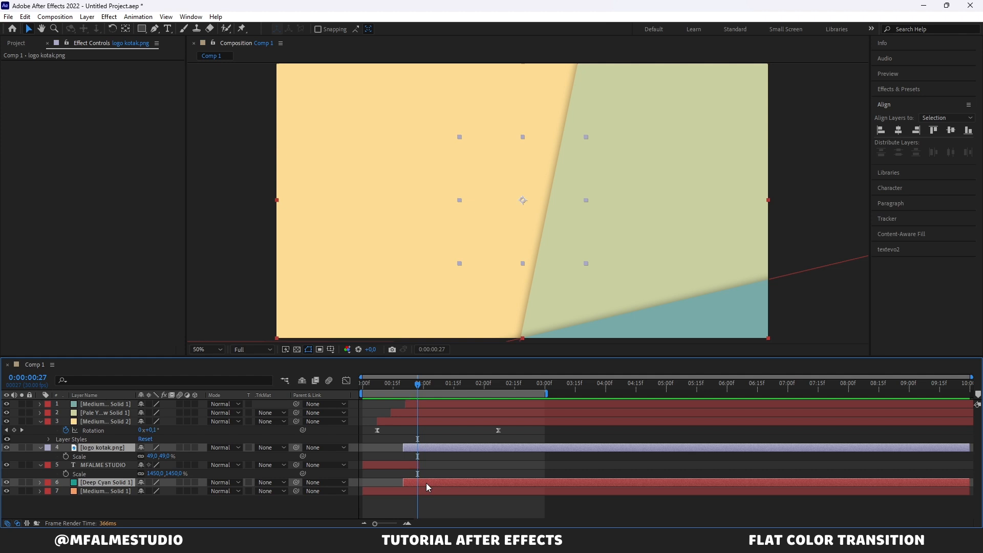
{"action": "key", "text": "bracketleft"}
{"action": "left_click_drag", "start_coordinate": [418, 384], "coordinate": [319, 390]}
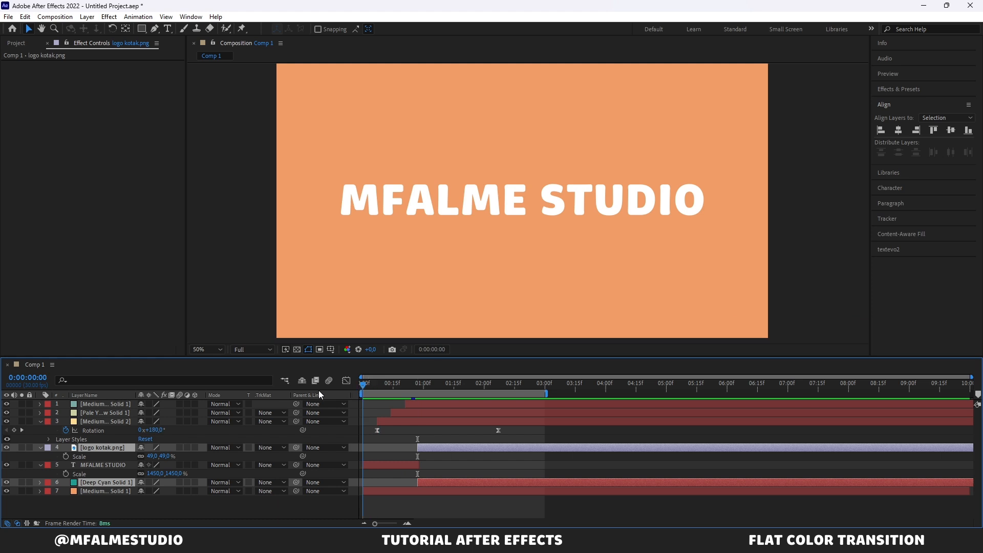
{"action": "key", "text": "space"}
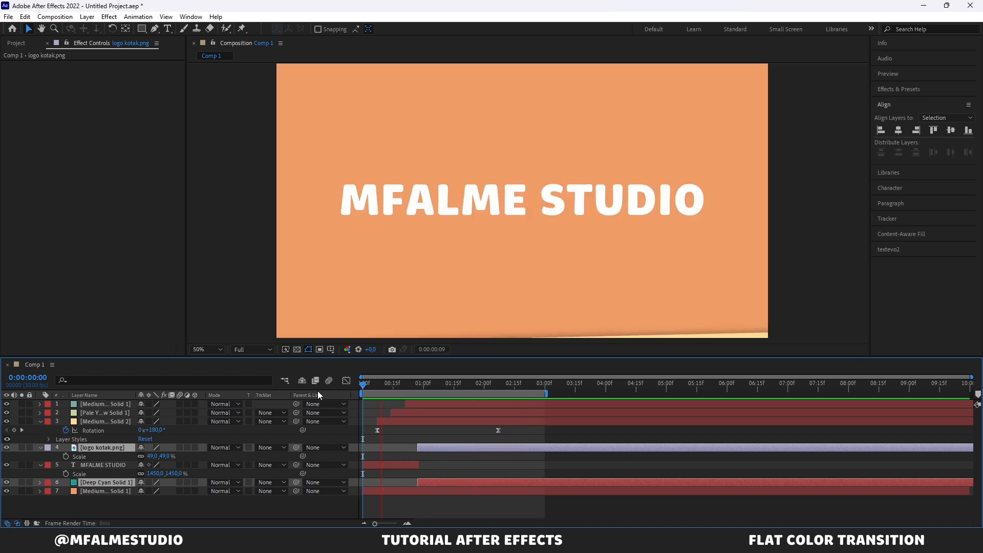
Step: At 0:00:02:20, move the three rotating solids slightly down so their shadows clear the composition's lower edge
{"action": "left_click_drag", "start_coordinate": [376, 390], "coordinate": [523, 375]}
{"action": "scroll", "coordinate": [476, 250], "scroll_direction": "down", "scroll_amount": 1}
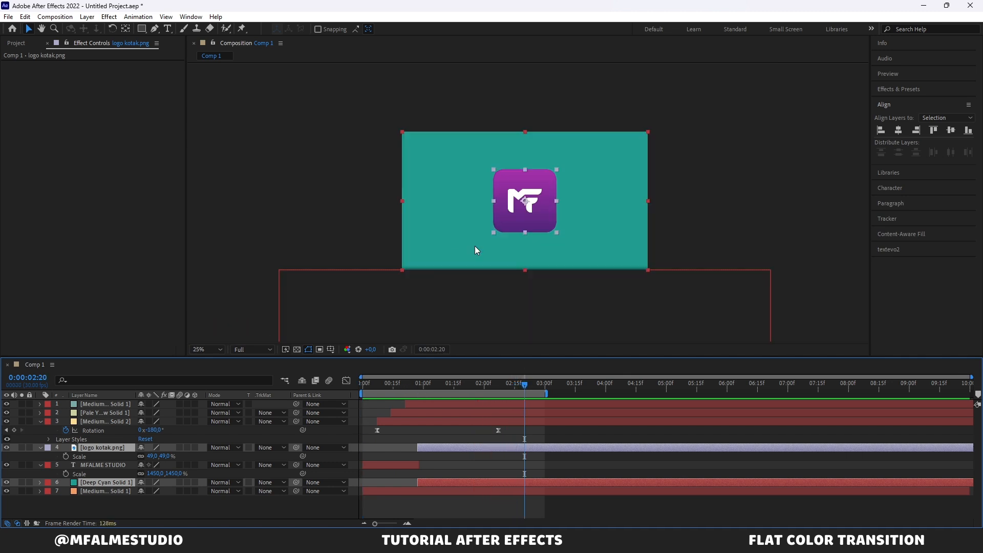
{"action": "scroll", "coordinate": [516, 293], "scroll_direction": "up", "scroll_amount": 1}
{"action": "scroll", "coordinate": [516, 293], "scroll_direction": "down", "scroll_amount": 1}
{"action": "left_click_drag", "start_coordinate": [555, 290], "coordinate": [555, 253]}
{"action": "scroll", "coordinate": [500, 247], "scroll_direction": "up", "scroll_amount": 1}
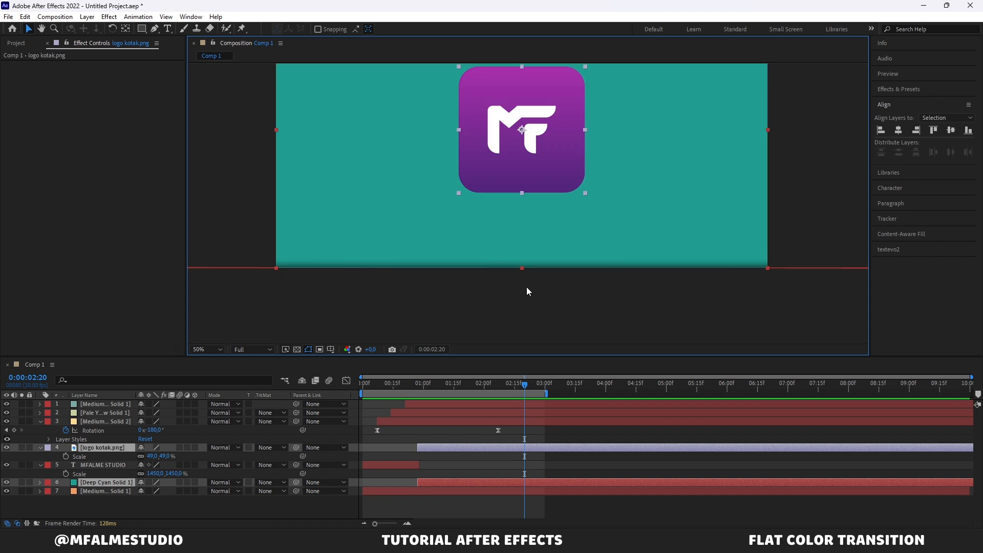
{"action": "left_click", "coordinate": [112, 421]}
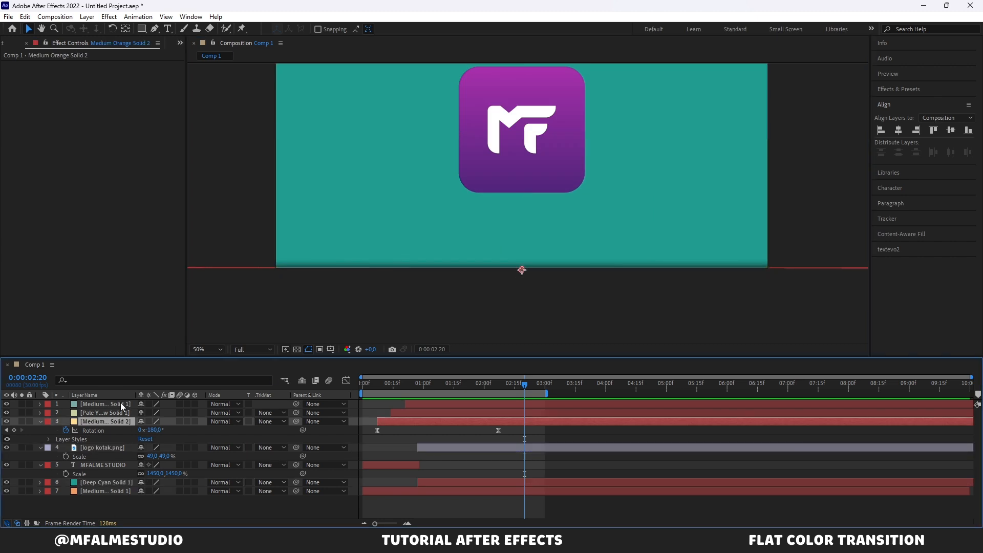
{"action": "left_click", "coordinate": [122, 405], "text": "shift"}
{"action": "left_click_drag", "start_coordinate": [295, 293], "coordinate": [297, 299]}
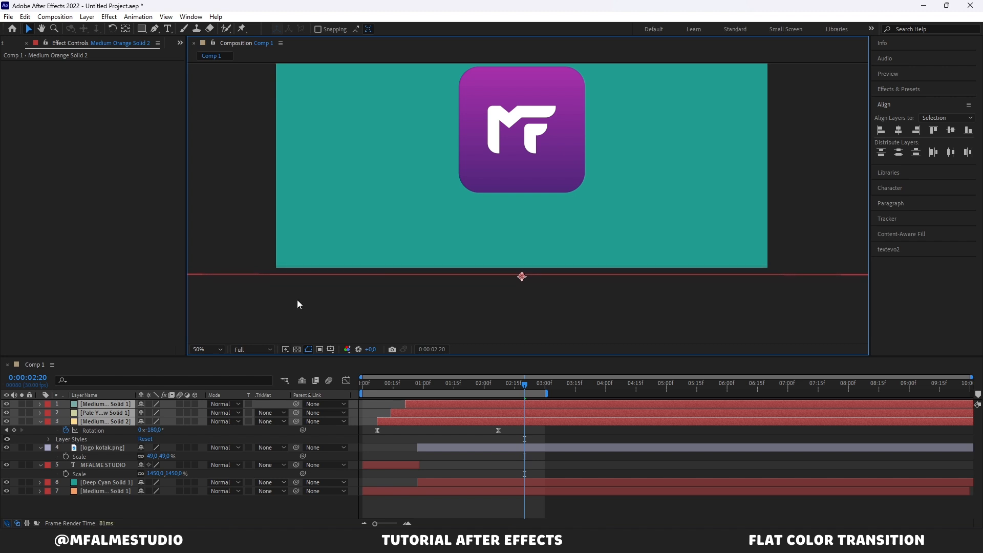
Step: Return to the first frame, center the composition in view and preview the finished transition
{"action": "left_click_drag", "start_coordinate": [500, 385], "coordinate": [349, 389]}
{"action": "key", "text": "h"}
{"action": "left_click_drag", "start_coordinate": [631, 119], "coordinate": [634, 185]}
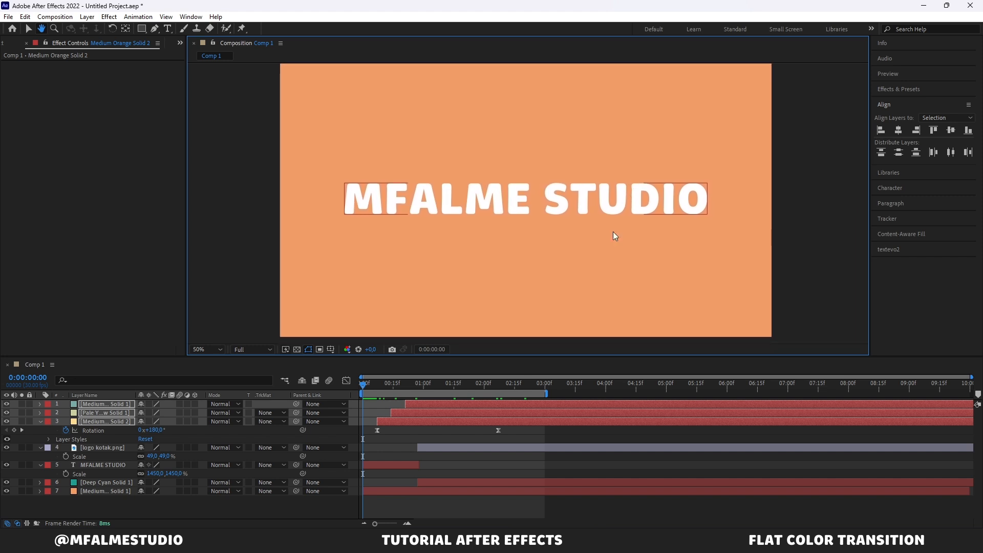
{"action": "key", "text": "v"}
{"action": "key", "text": "space"}
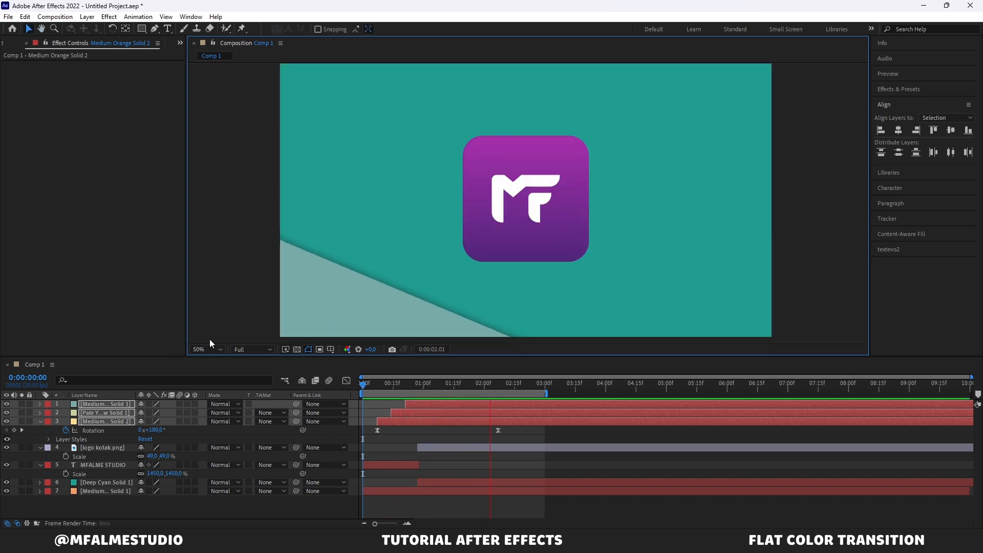